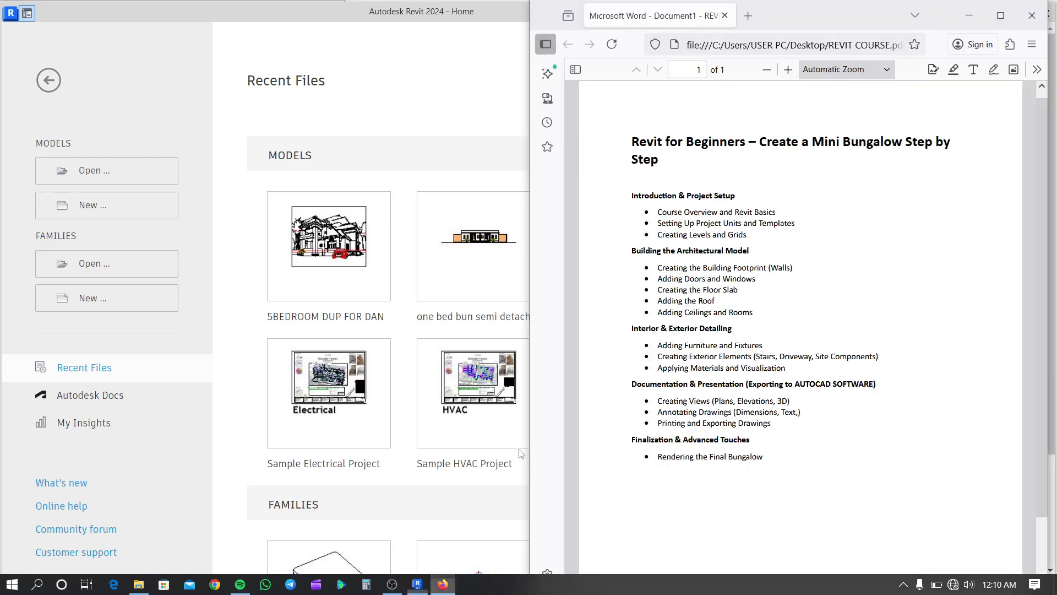
click(443, 584)
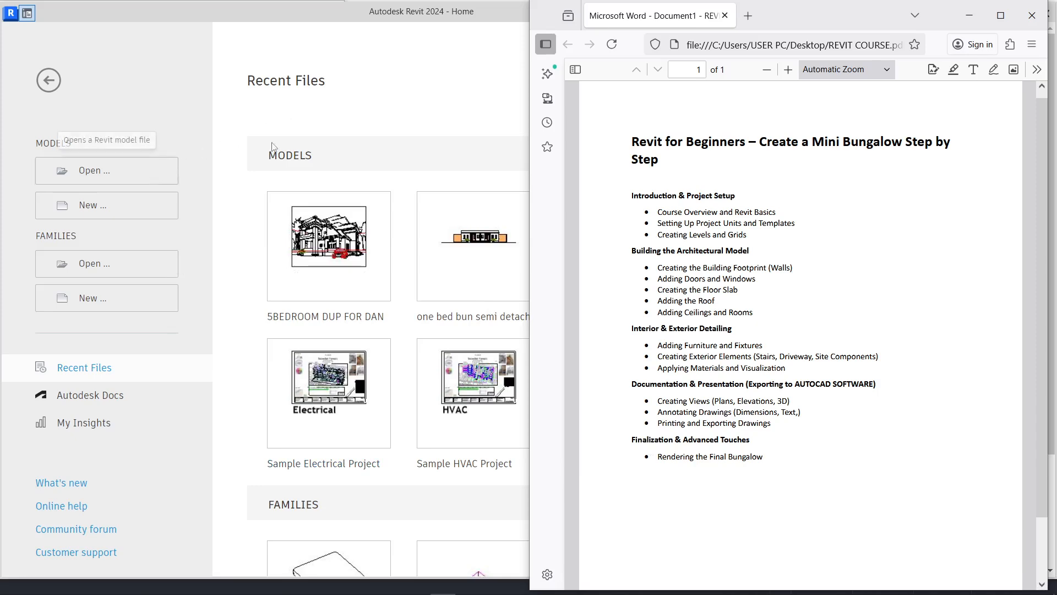
click(380, 113)
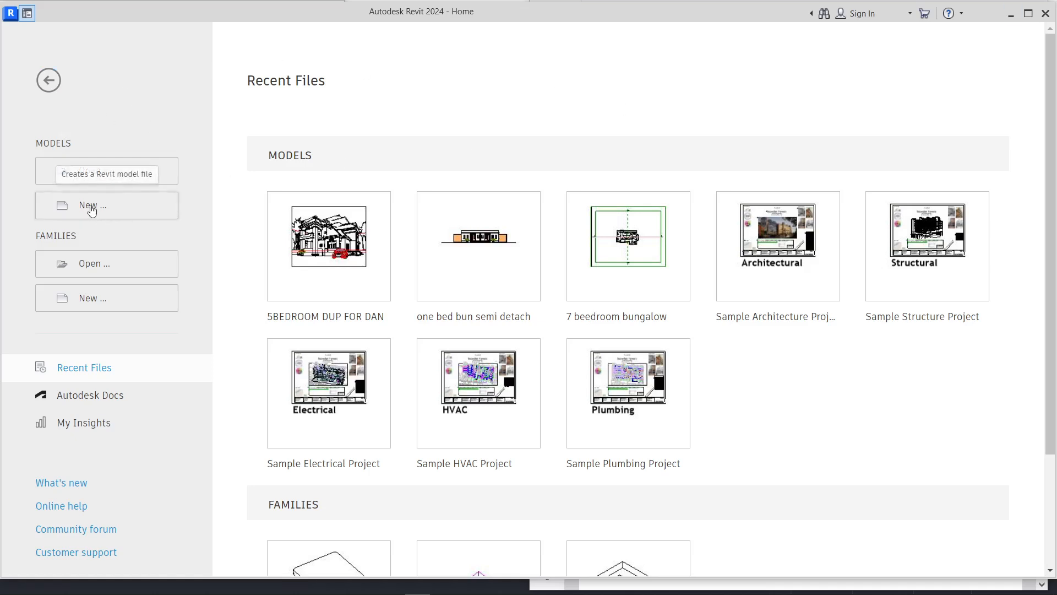
click(1011, 15)
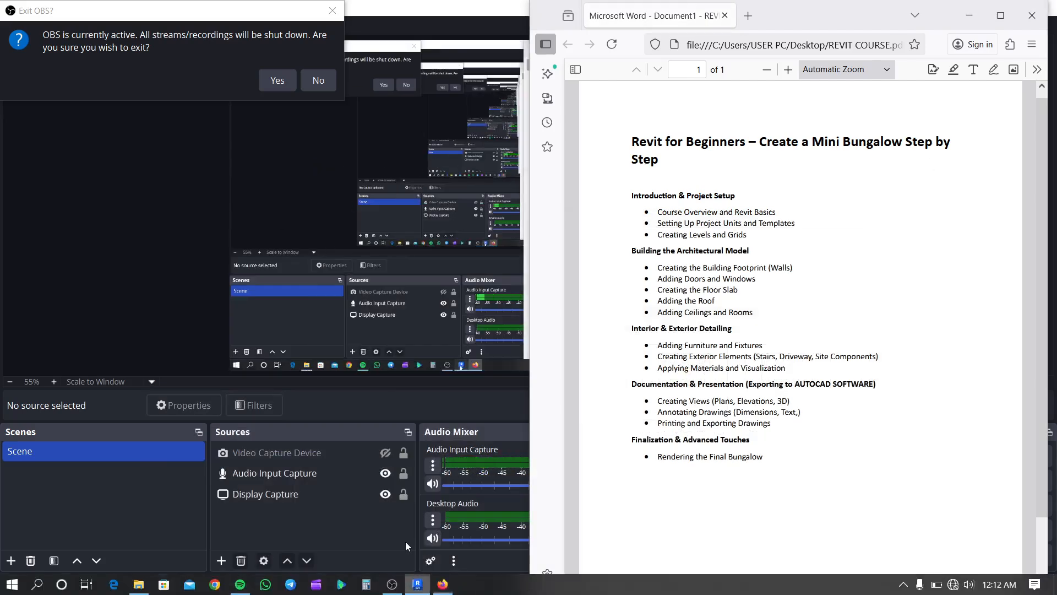
Step: Switch to Revit and create a new project from the Imperial Multi-discipline template
click(417, 584)
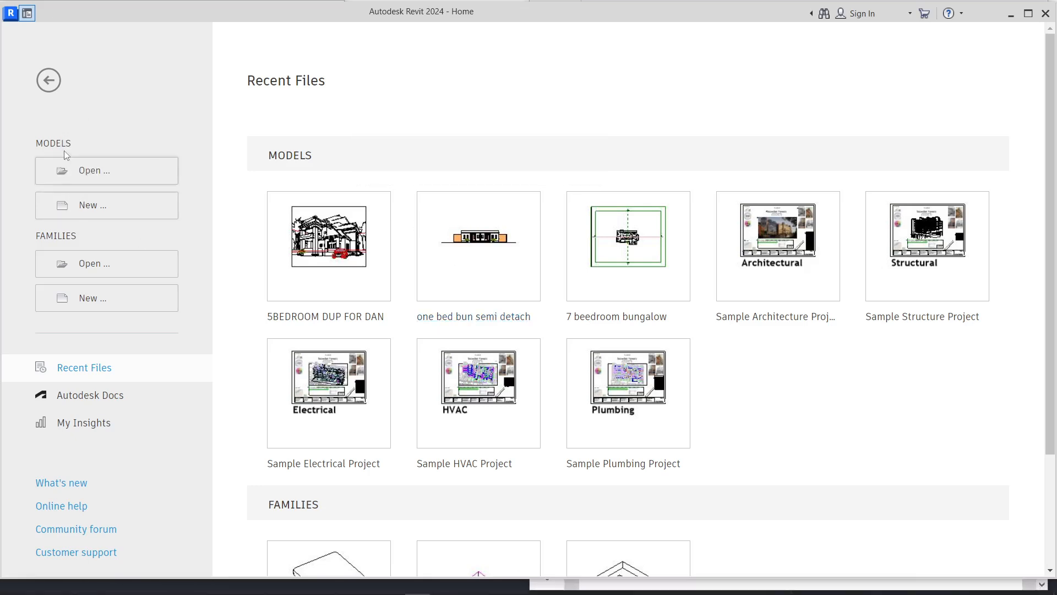
click(102, 213)
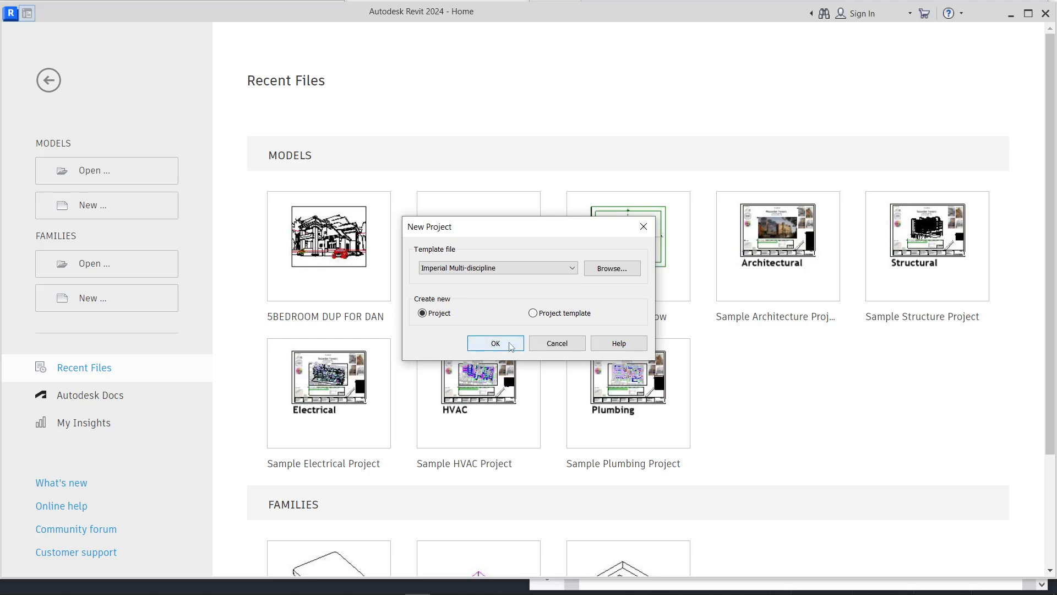
click(510, 345)
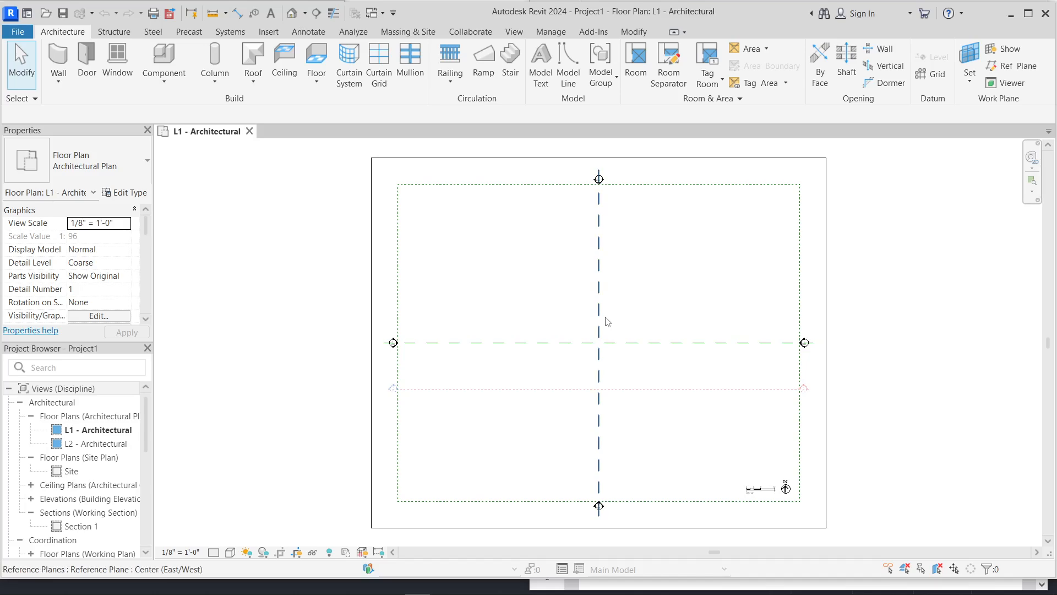
Step: Open the project units settings and set the discipline to Common
key(u)
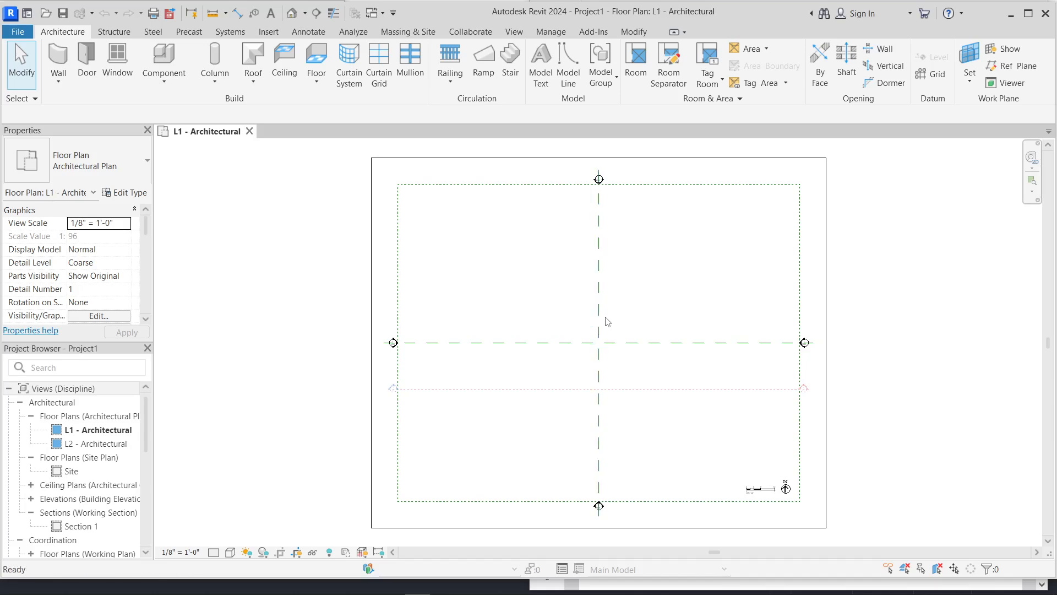
key(n)
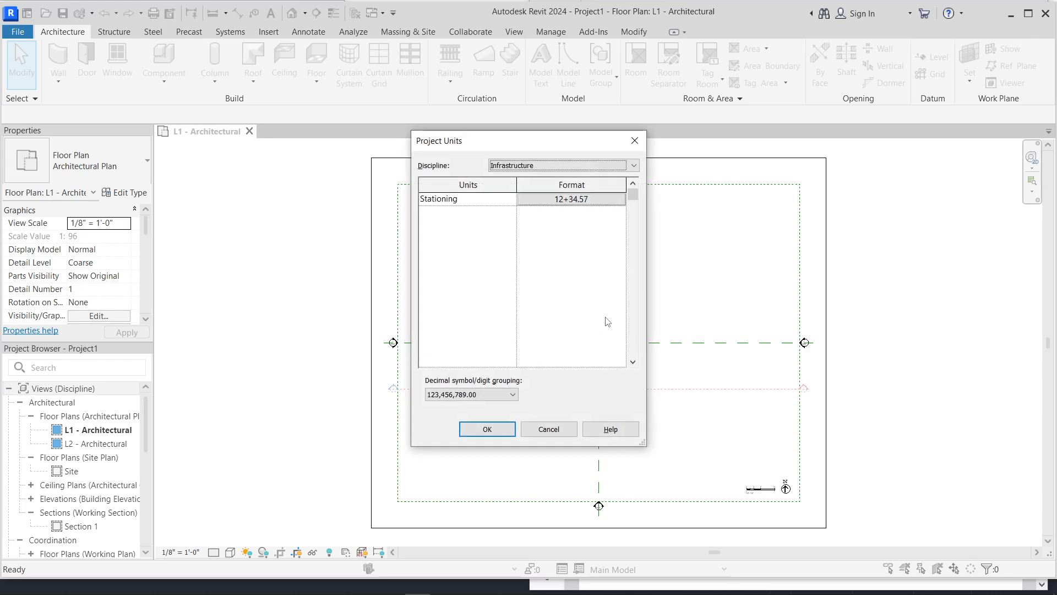
click(634, 165)
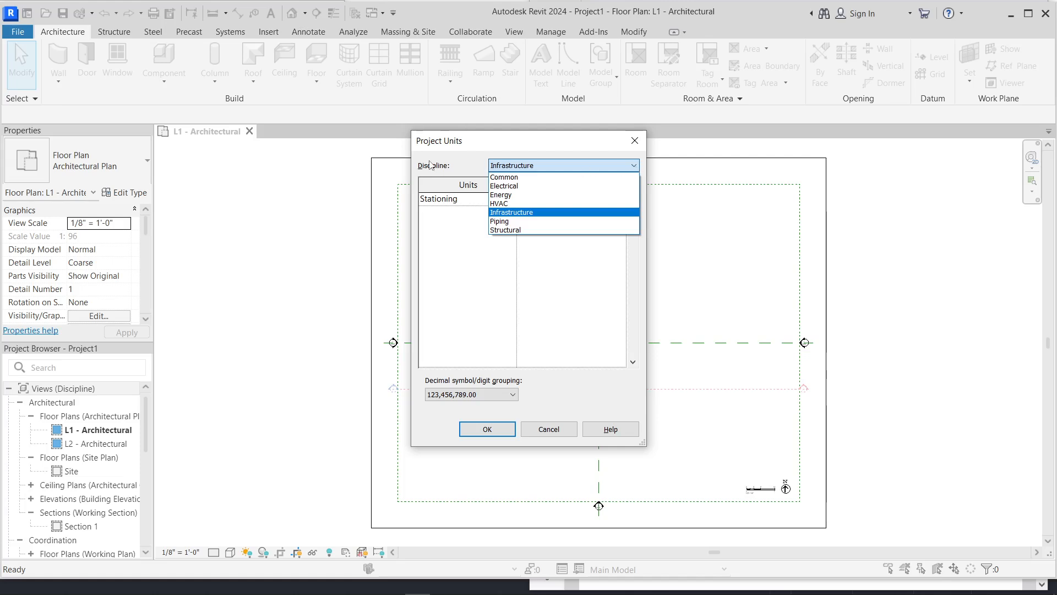
click(534, 177)
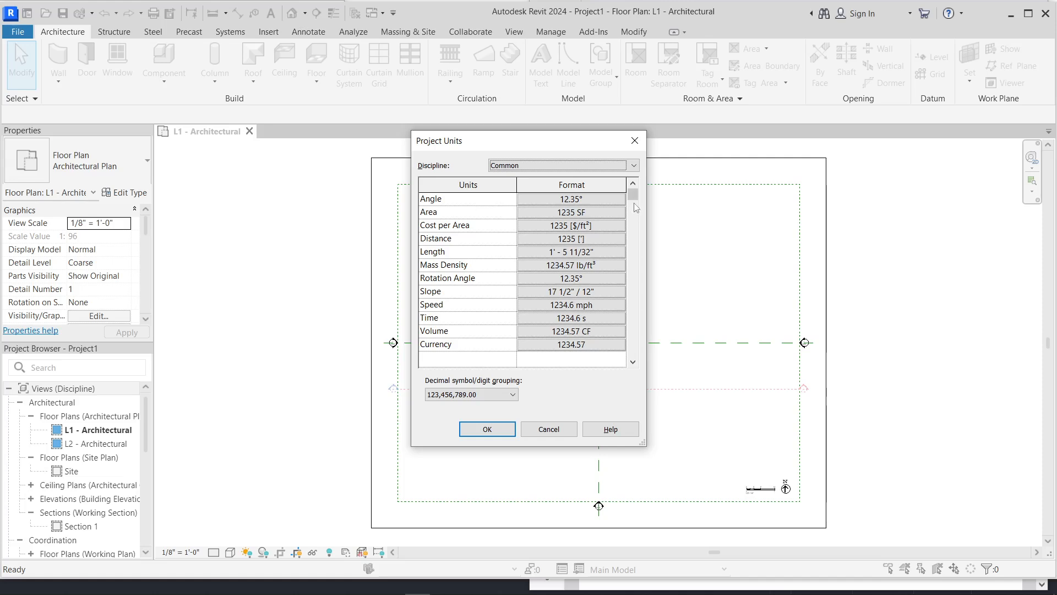
mouse_move(634, 199)
mouse_down()
mouse_move(633, 246)
mouse_move(629, 202)
mouse_up()
click(607, 204)
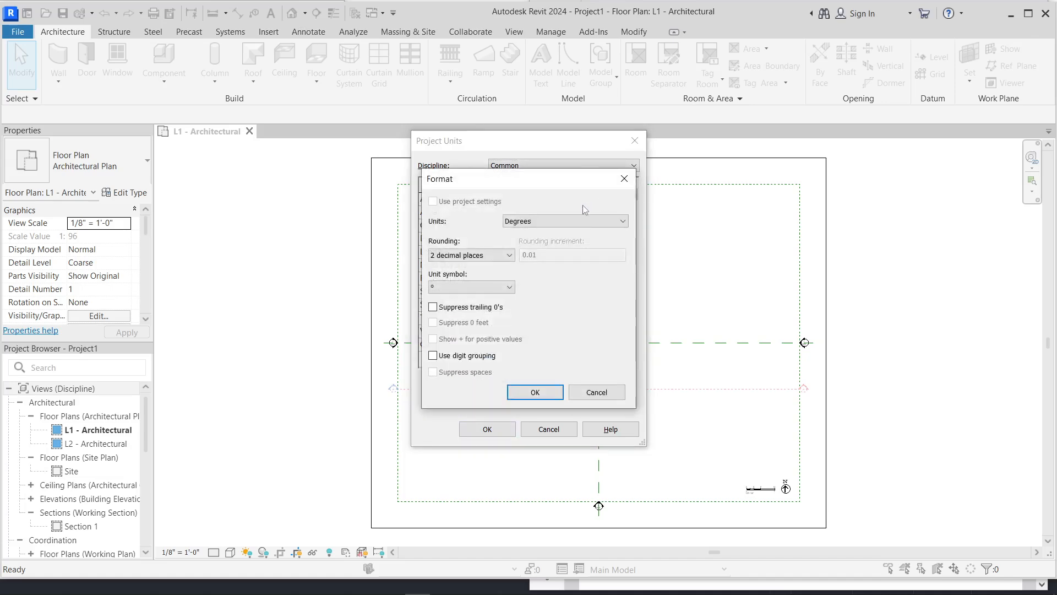
click(623, 178)
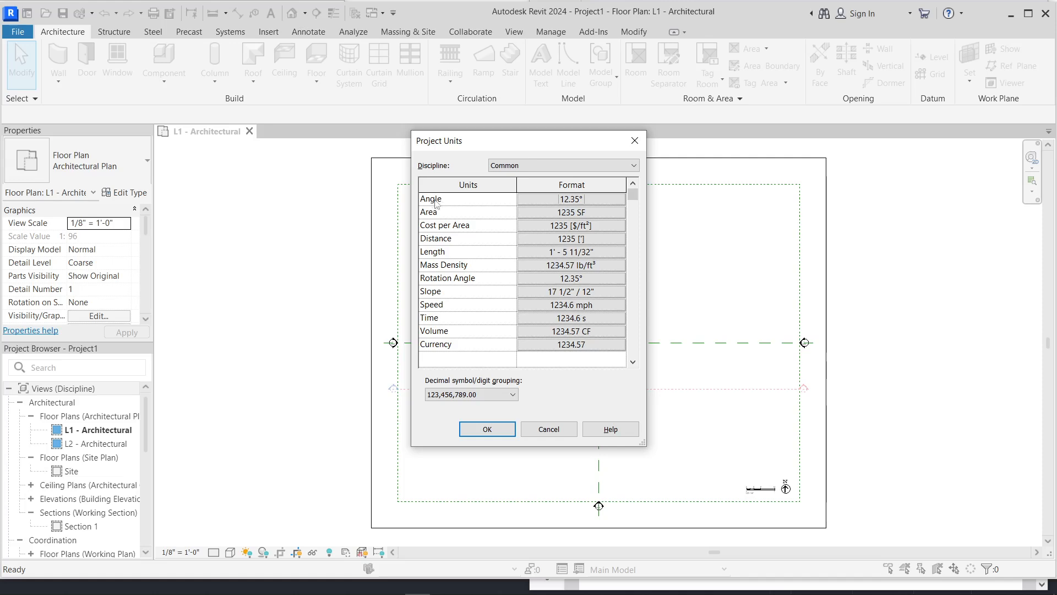
Step: Set the project's area units to square meters
click(587, 216)
click(556, 220)
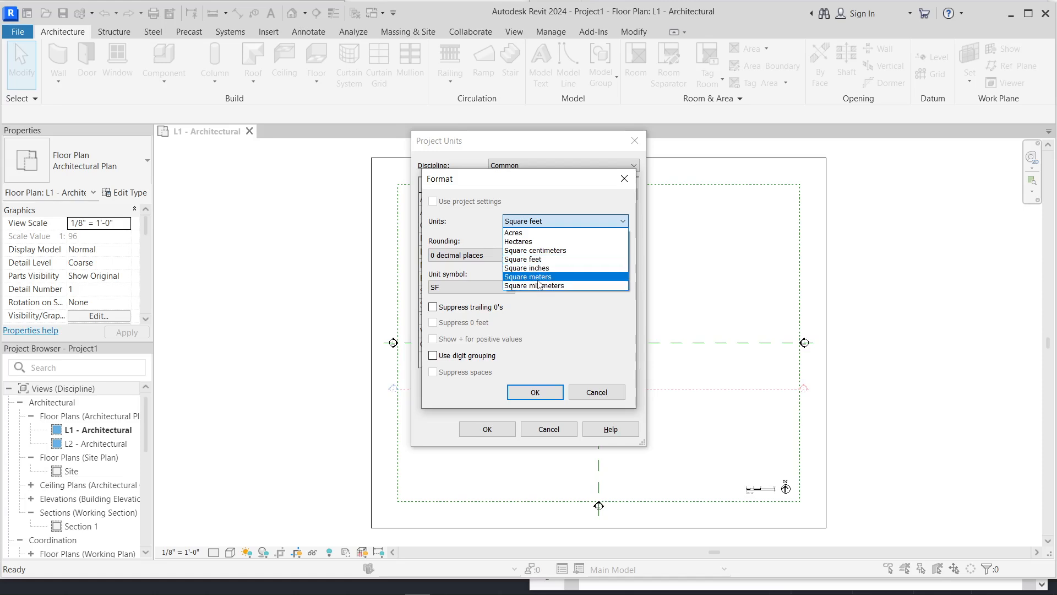
click(538, 279)
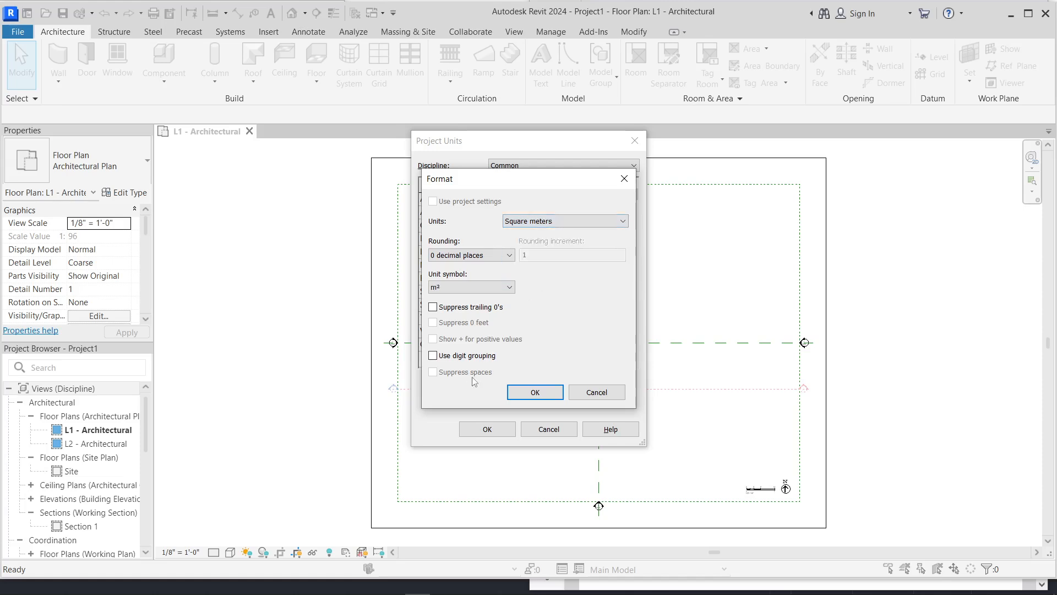
click(535, 392)
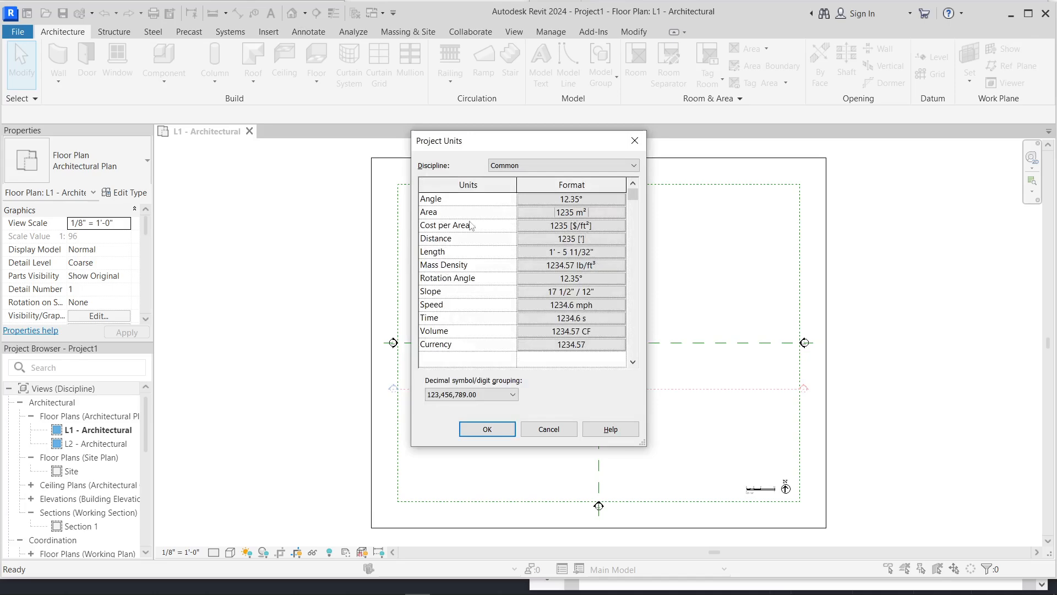
Step: Set the project's cost per area units to cost per square meter
click(578, 231)
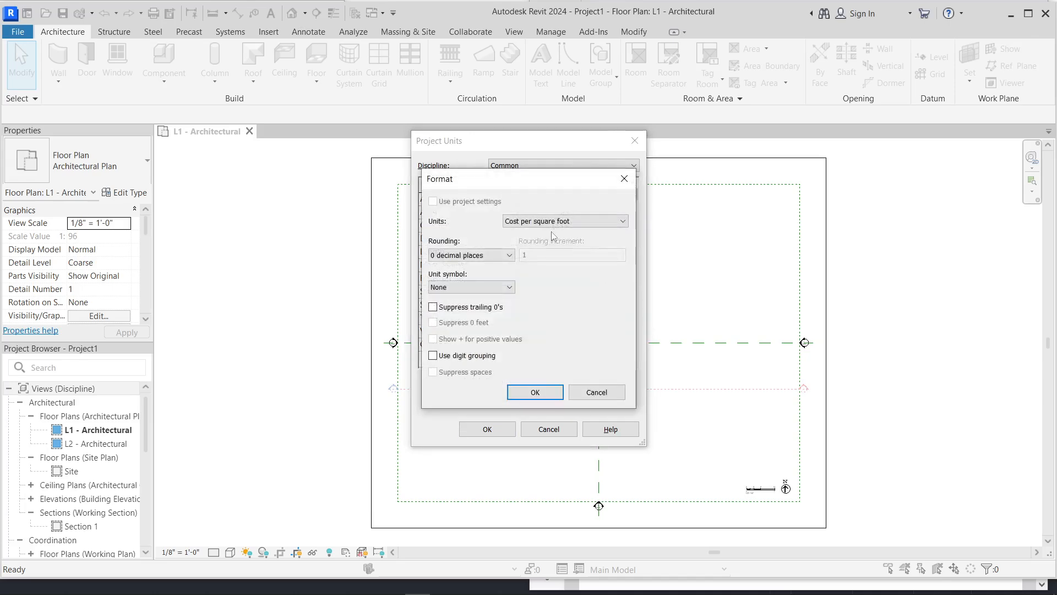
click(572, 221)
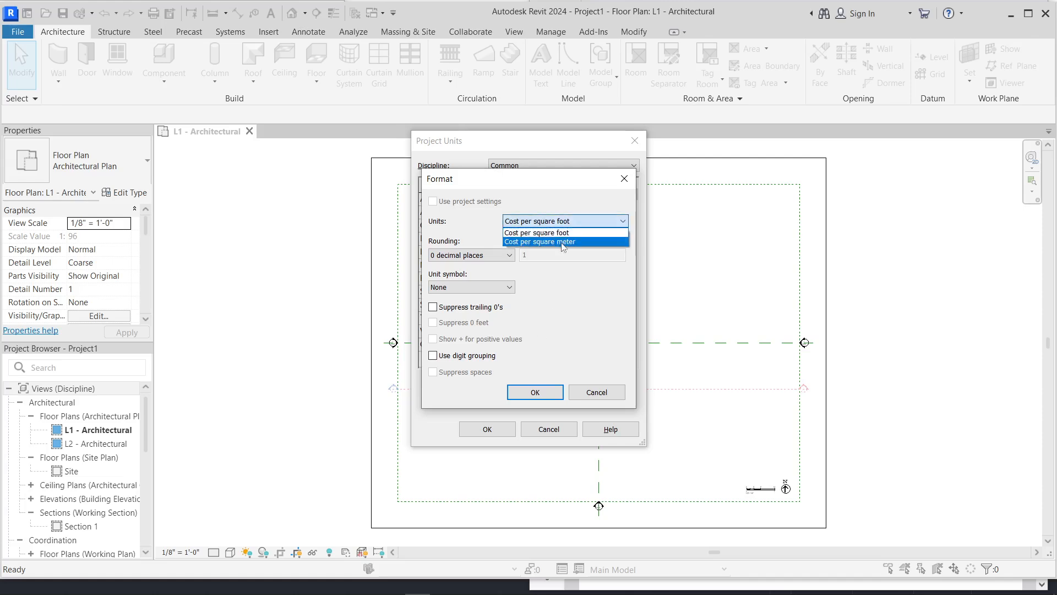
click(562, 242)
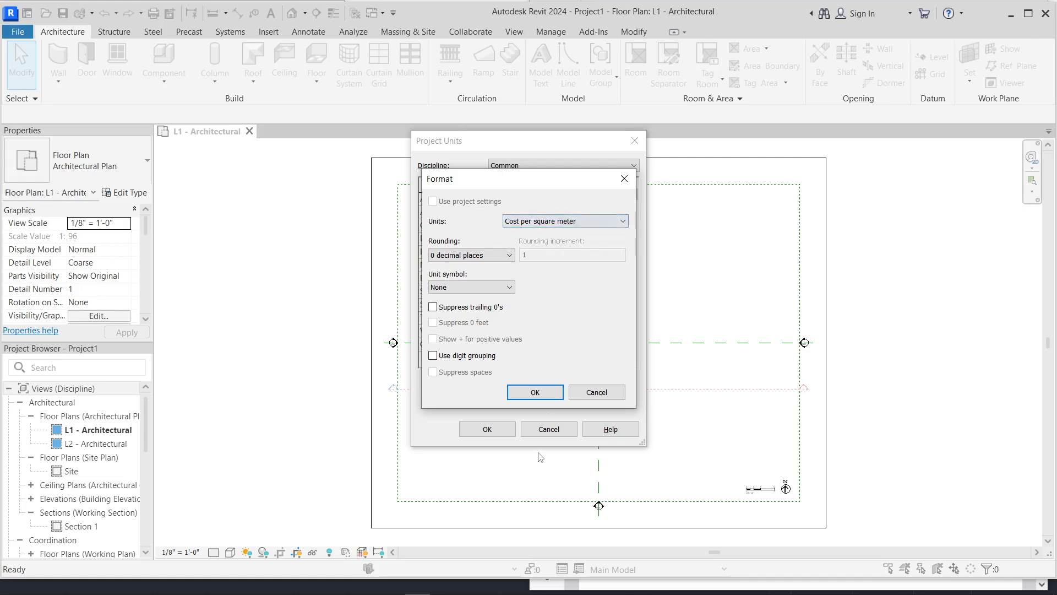
click(537, 392)
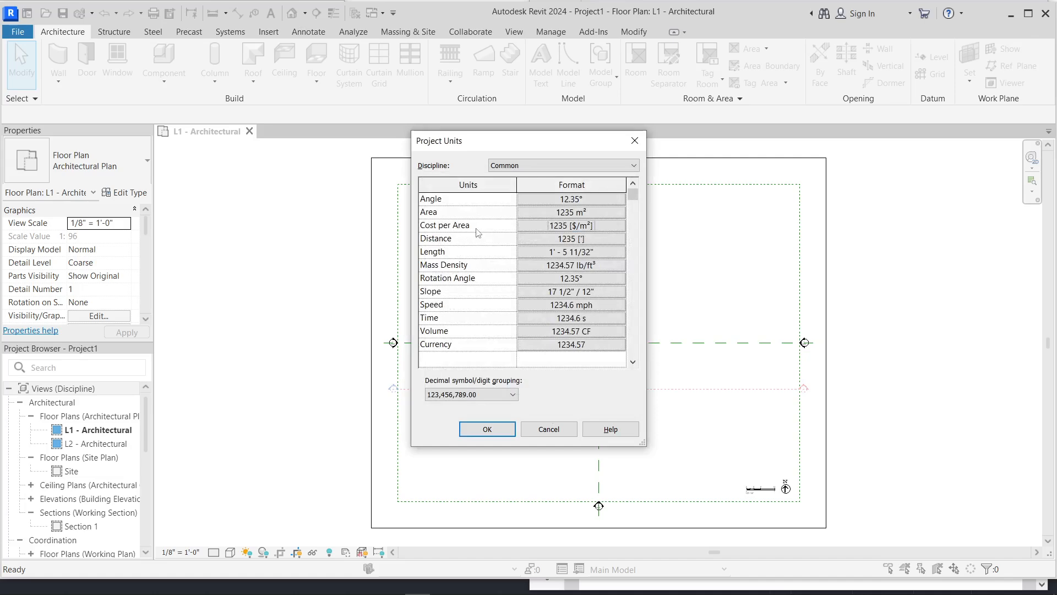
click(589, 231)
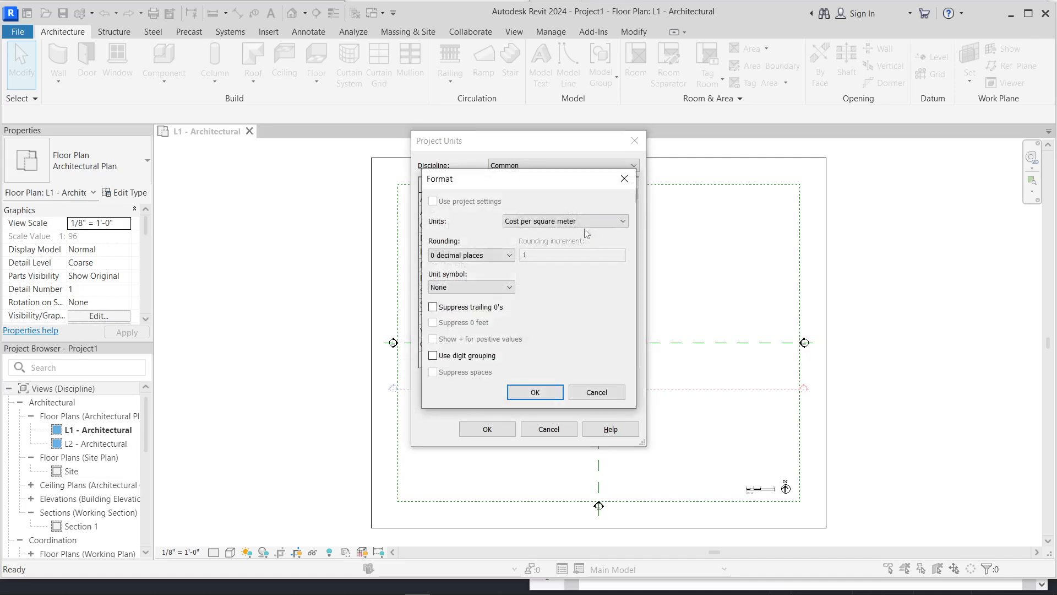
click(535, 392)
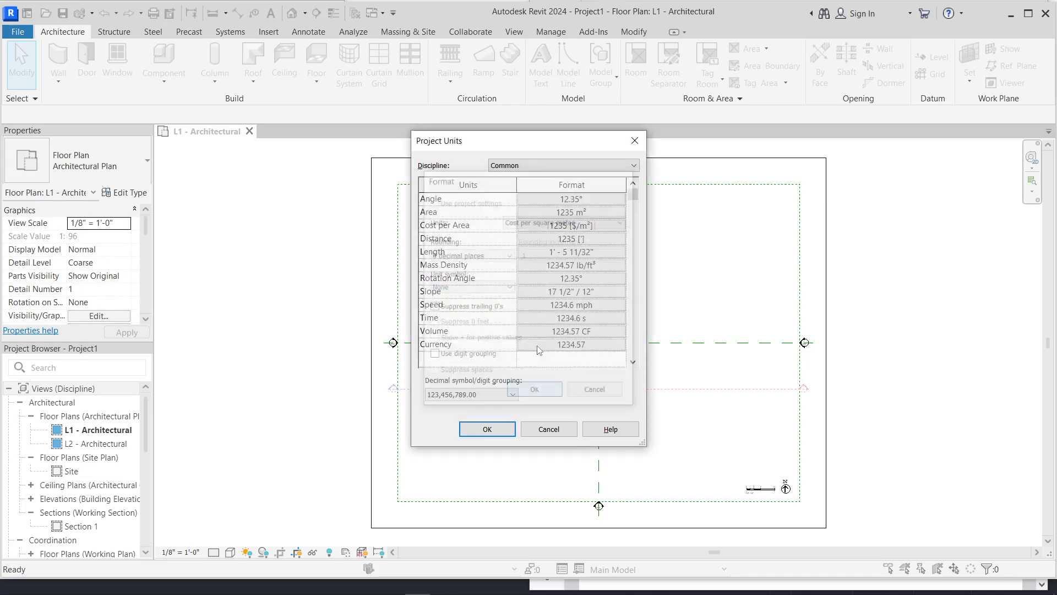
Step: Set the project's distance units to millimeters
click(593, 240)
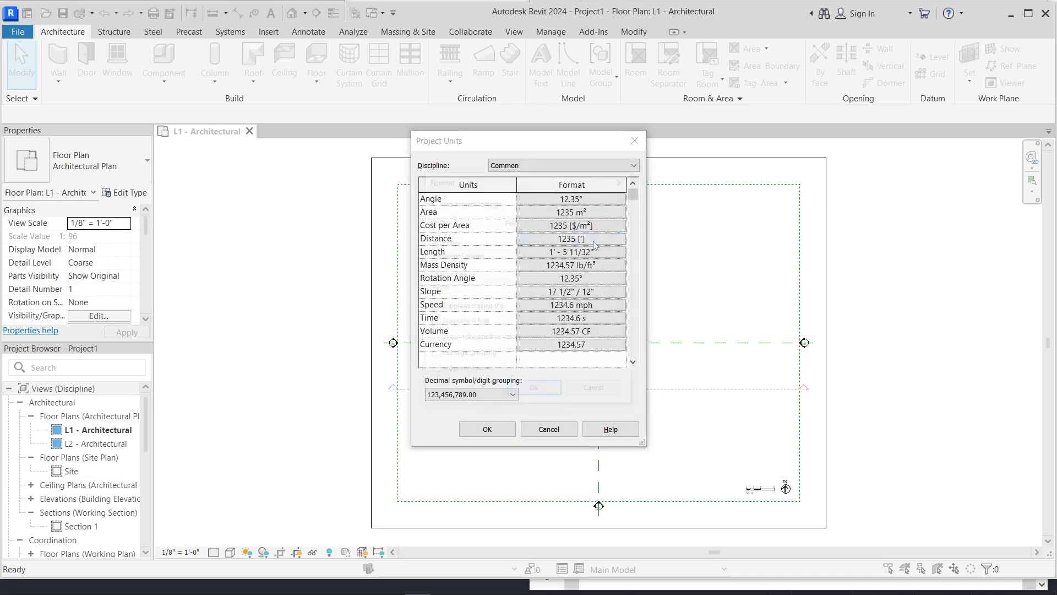
click(577, 222)
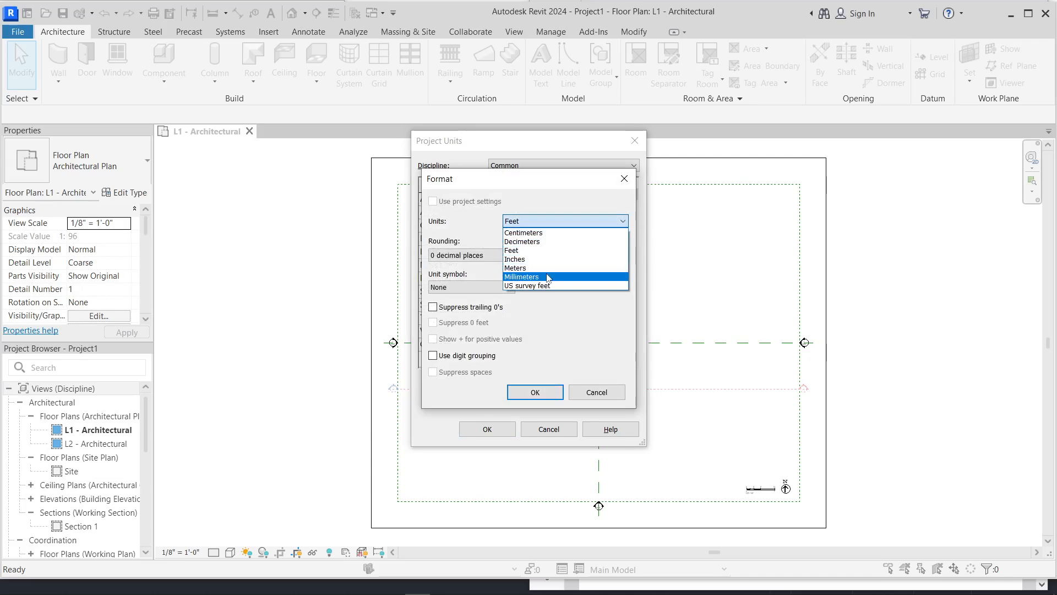
click(548, 277)
click(535, 392)
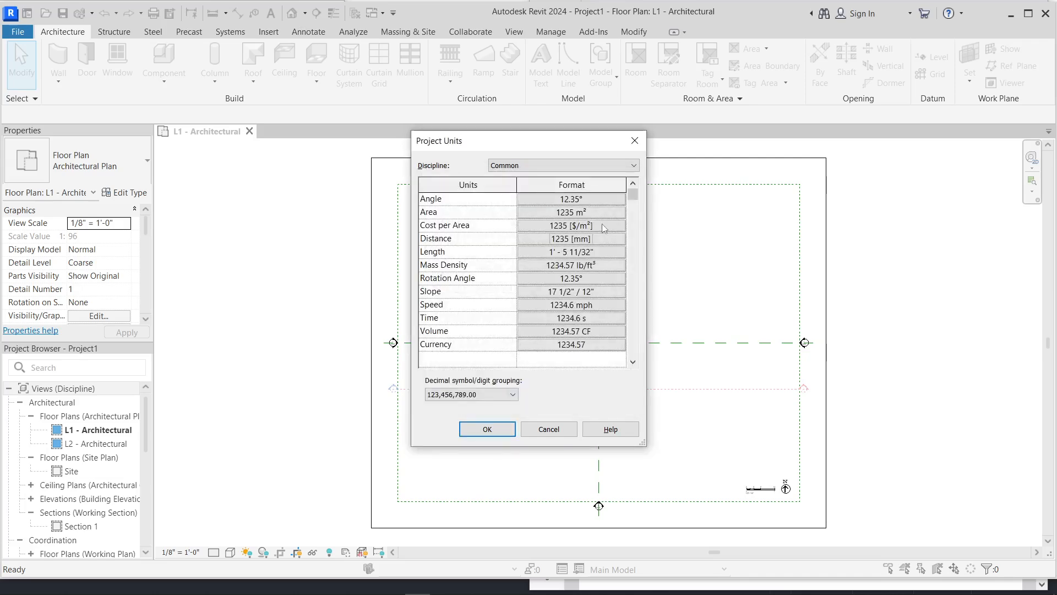
Step: Set the project's length units to millimeters with digit grouping enabled and mm as the unit symbol
click(591, 258)
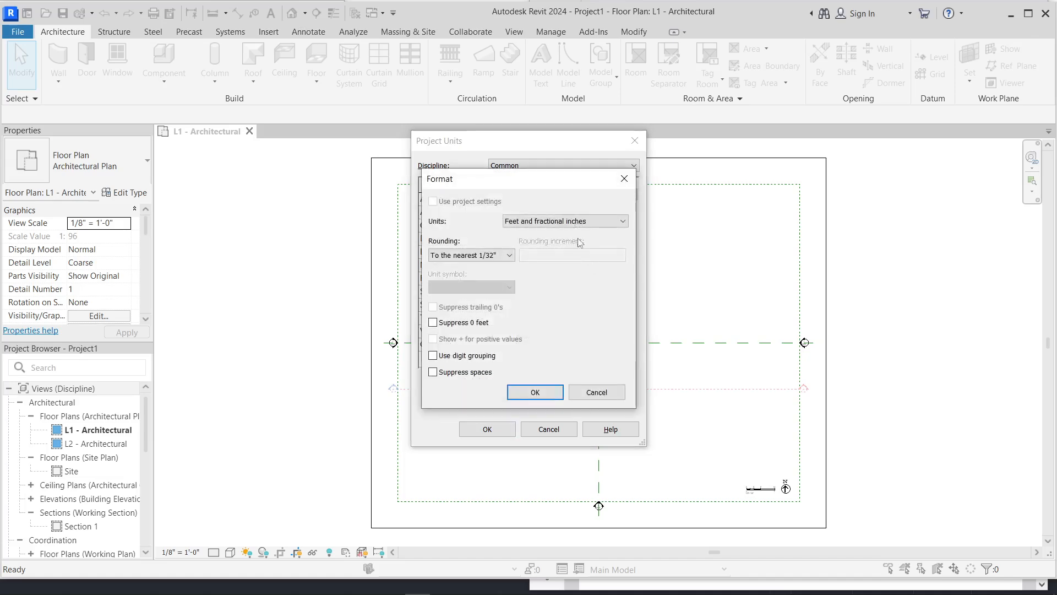
click(576, 221)
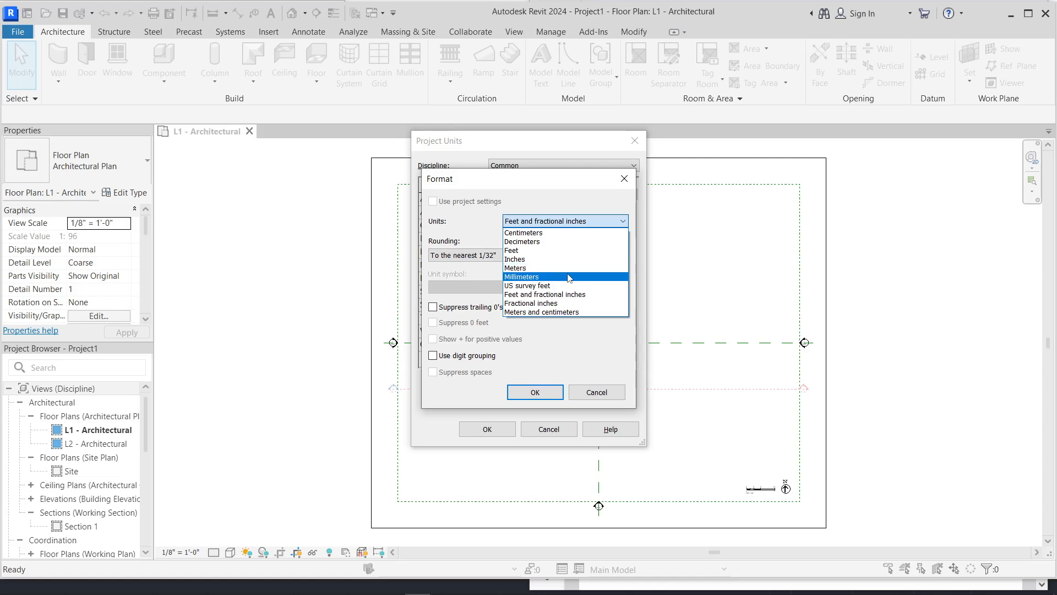
click(569, 276)
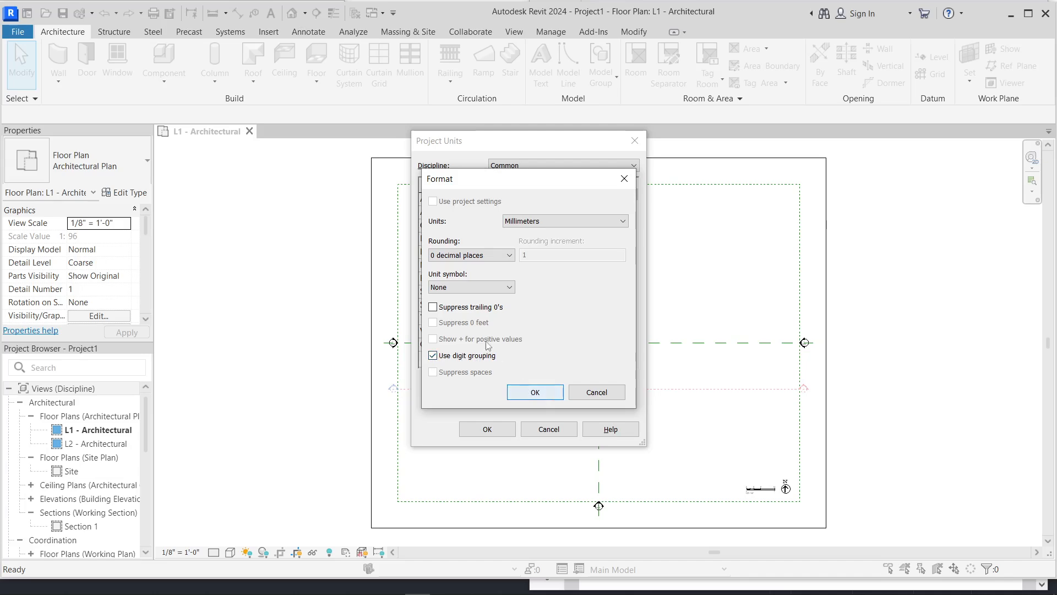
click(497, 287)
click(475, 309)
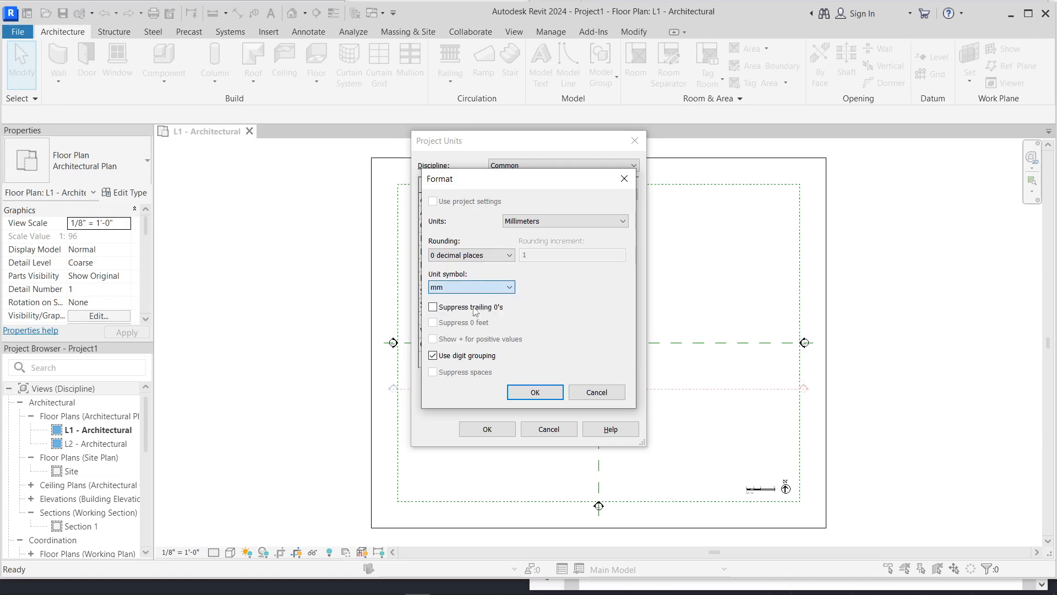
click(535, 392)
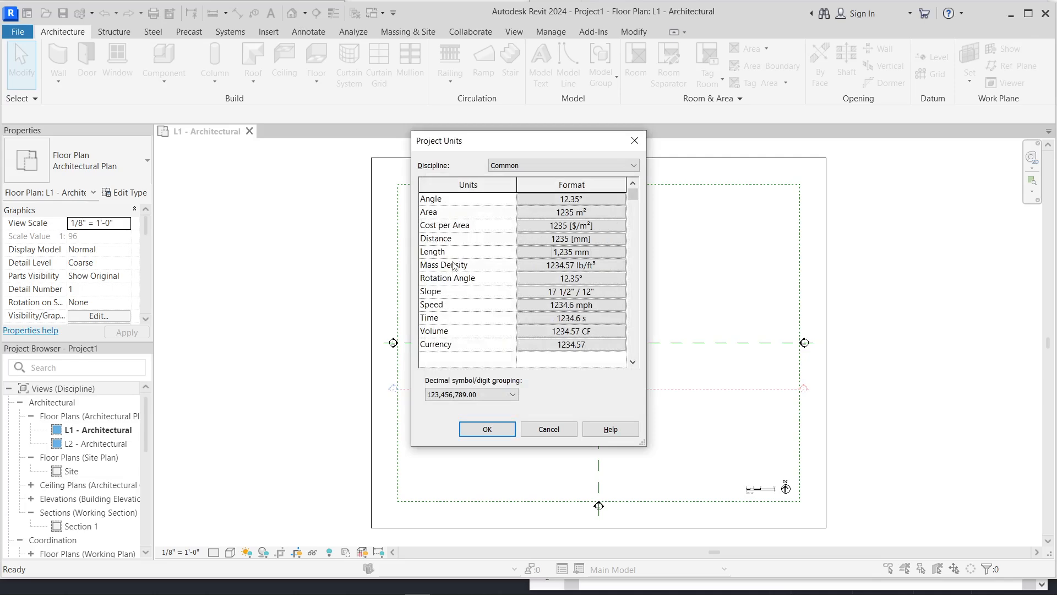
Step: Set the project's mass density units to kilograms per cubic meter
click(575, 266)
click(569, 223)
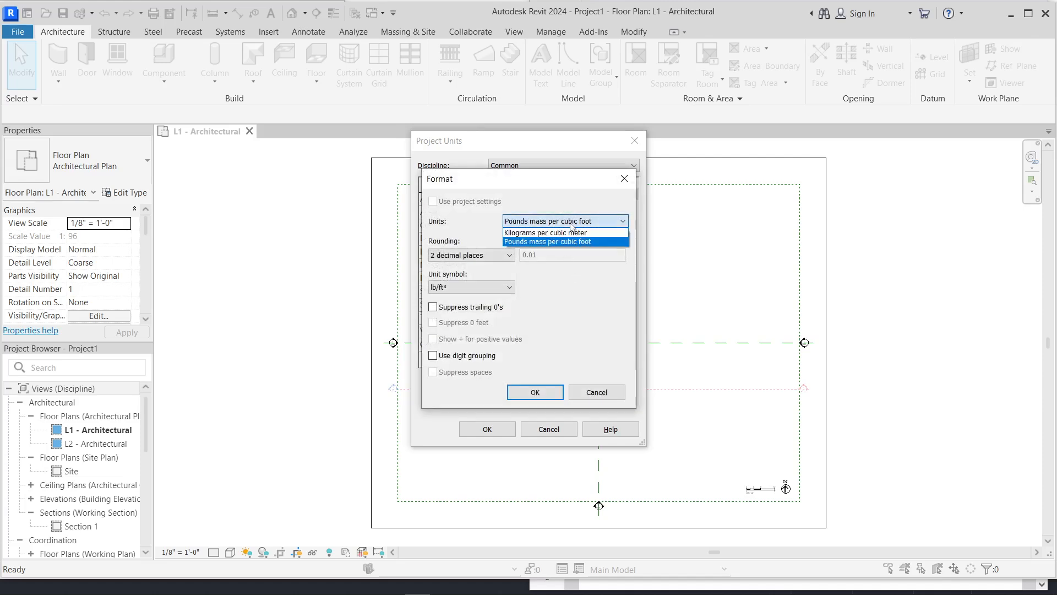
click(589, 233)
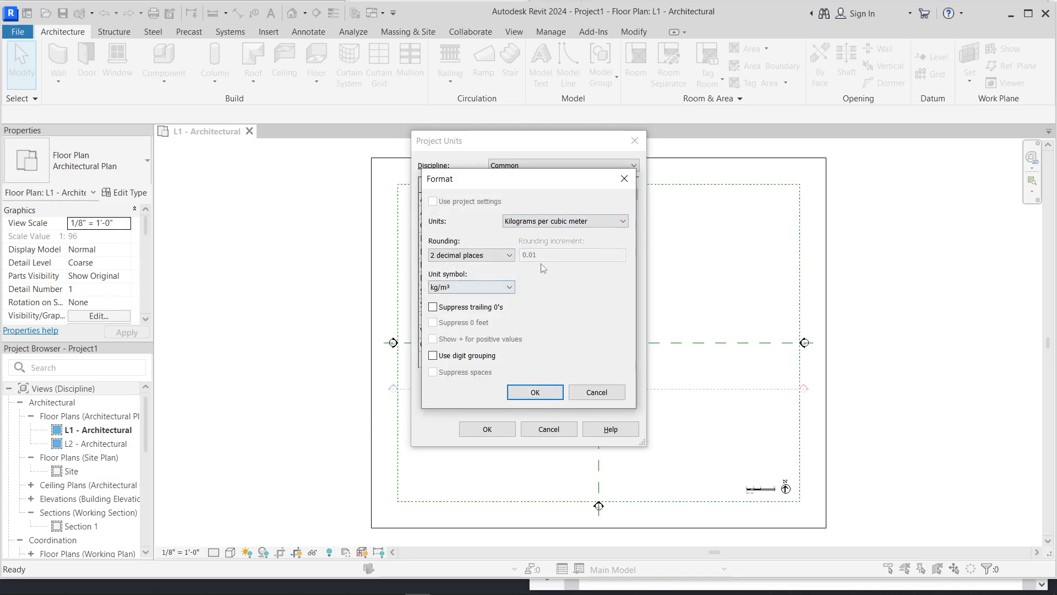
click(547, 393)
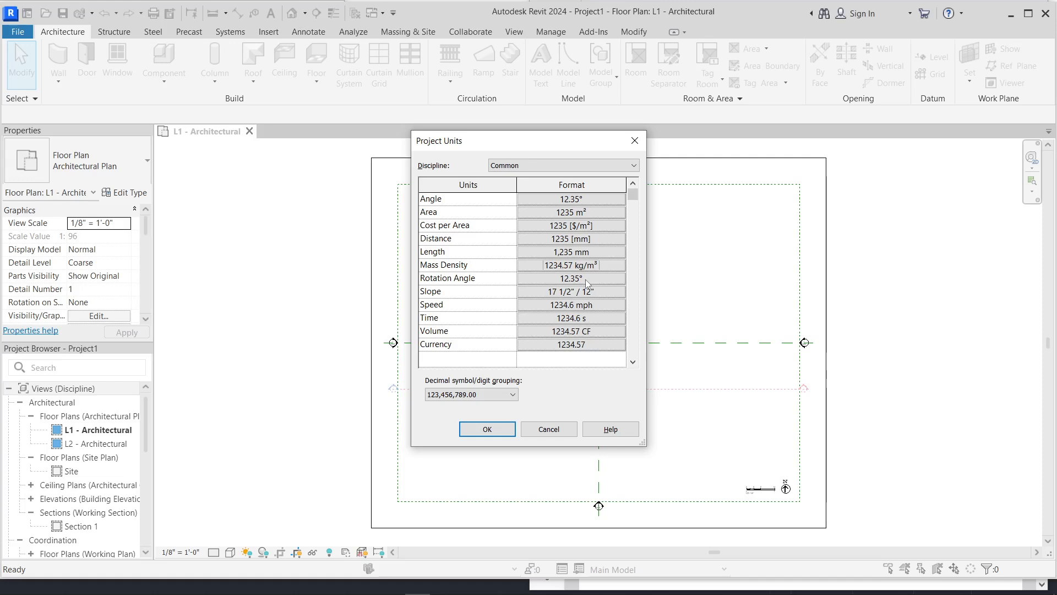
Step: Set the project's rotation angle units to degrees
click(574, 280)
click(572, 222)
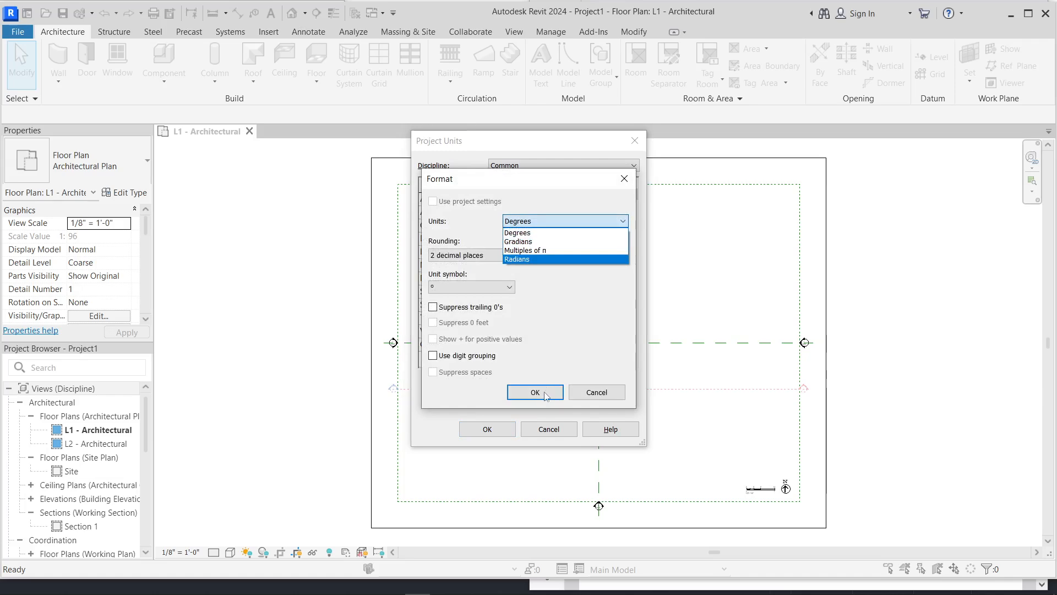
click(533, 232)
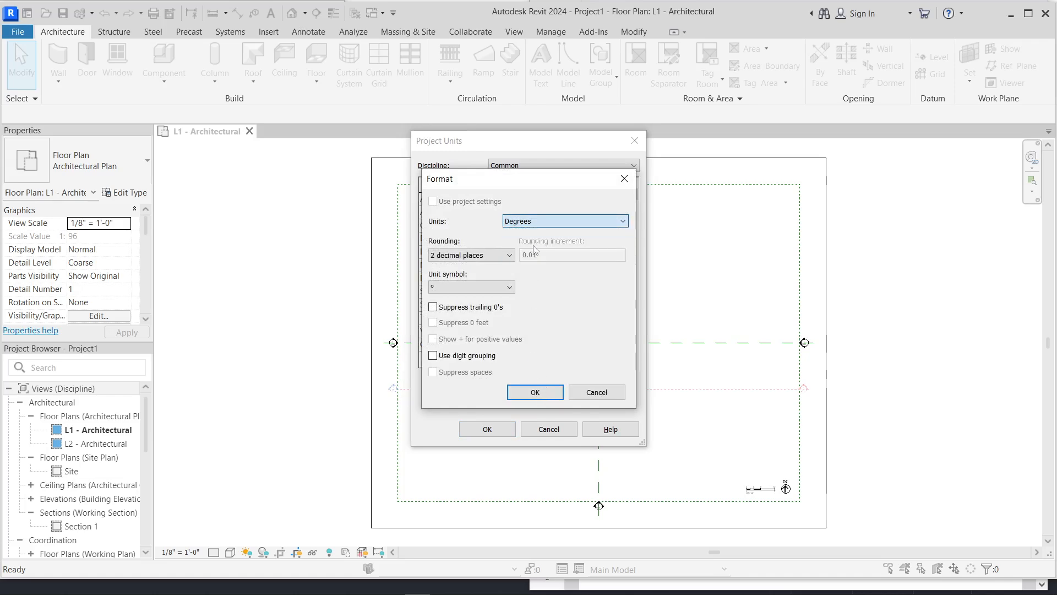
click(535, 392)
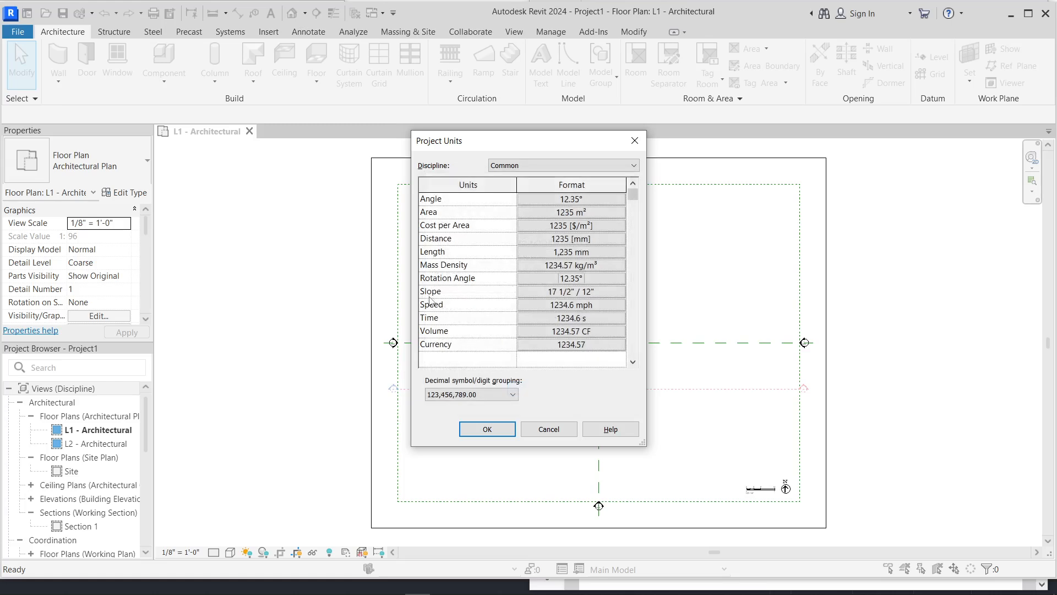
Step: Set the project's speed units to meters per second
click(570, 306)
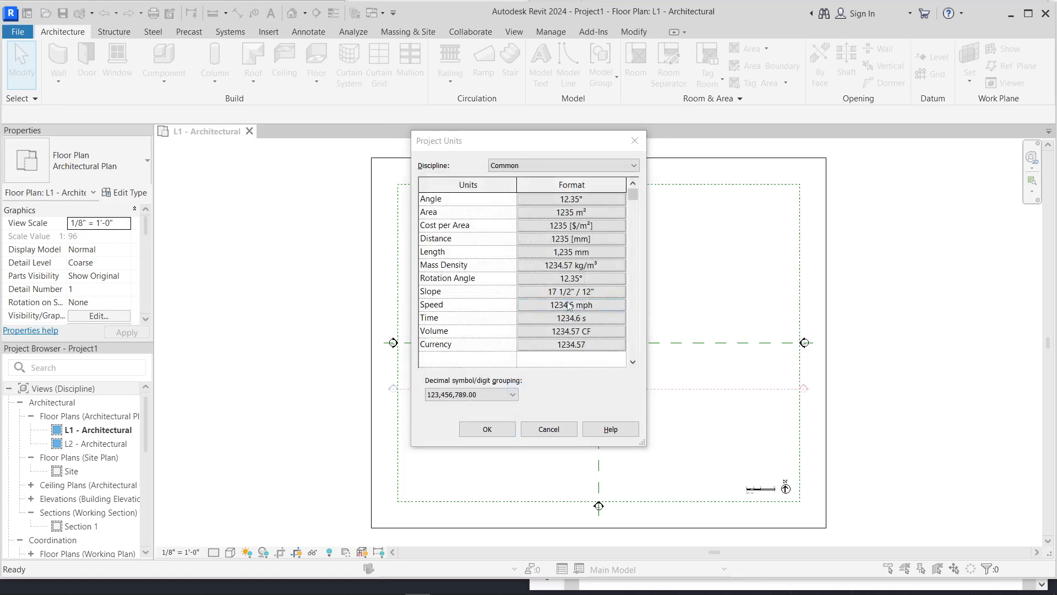
click(559, 221)
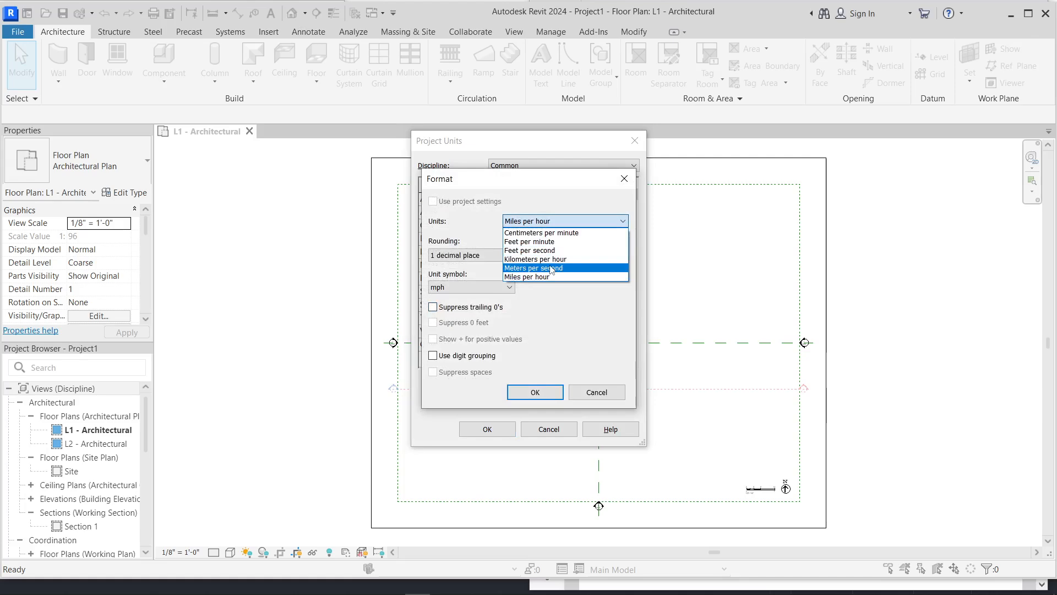
click(550, 268)
click(538, 392)
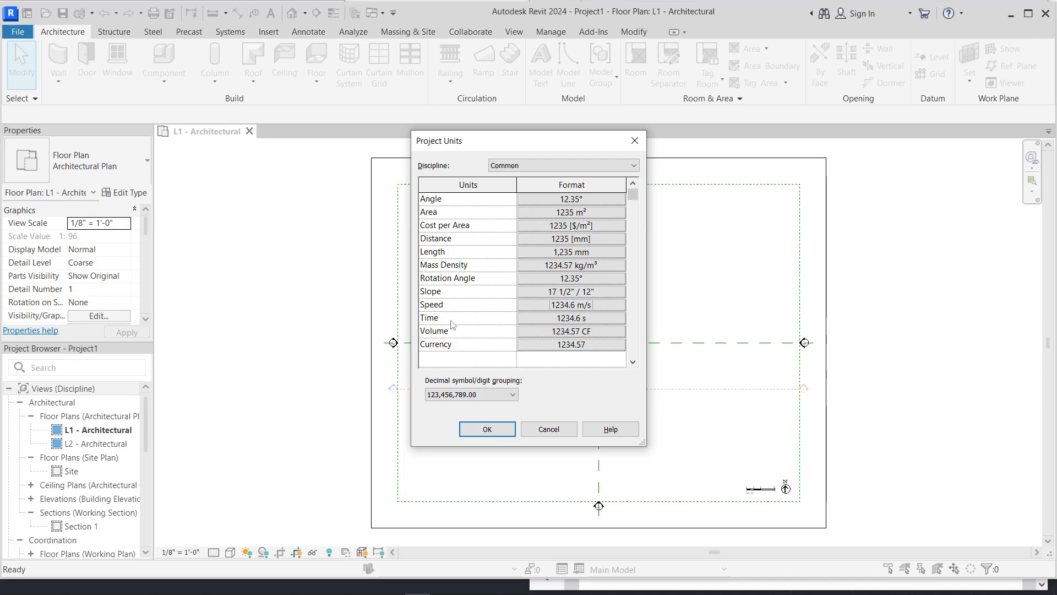
Step: Keep seconds as the project's time units and set the volume units to cubic meters
click(572, 319)
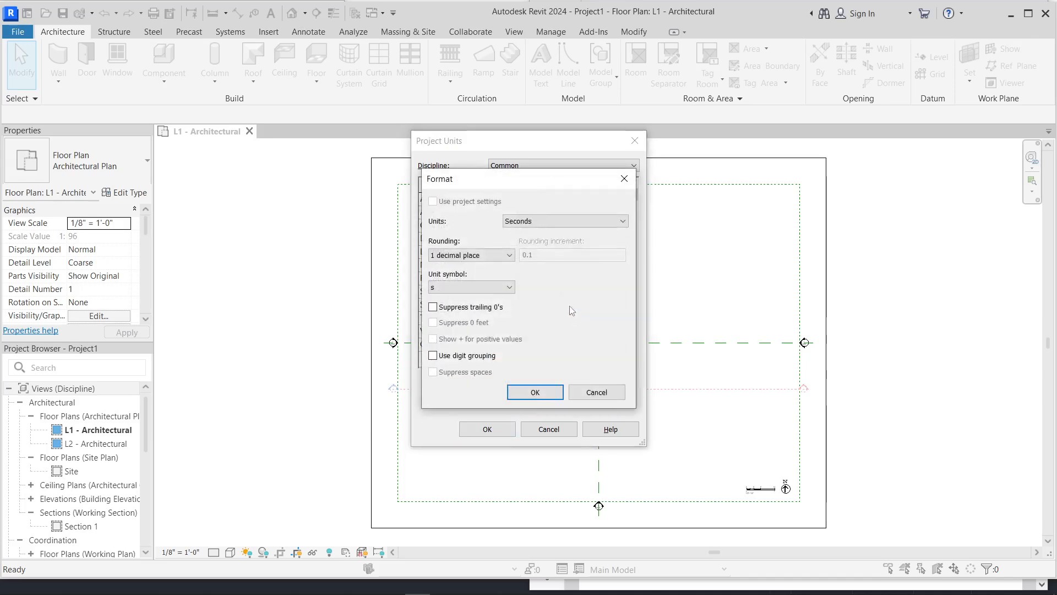
click(550, 392)
click(560, 332)
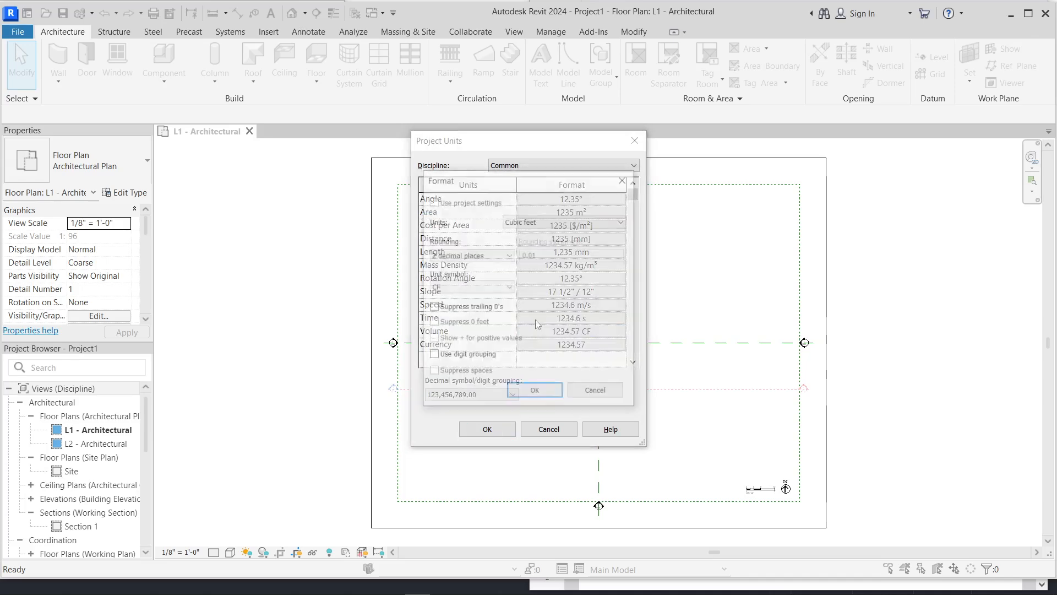
click(564, 221)
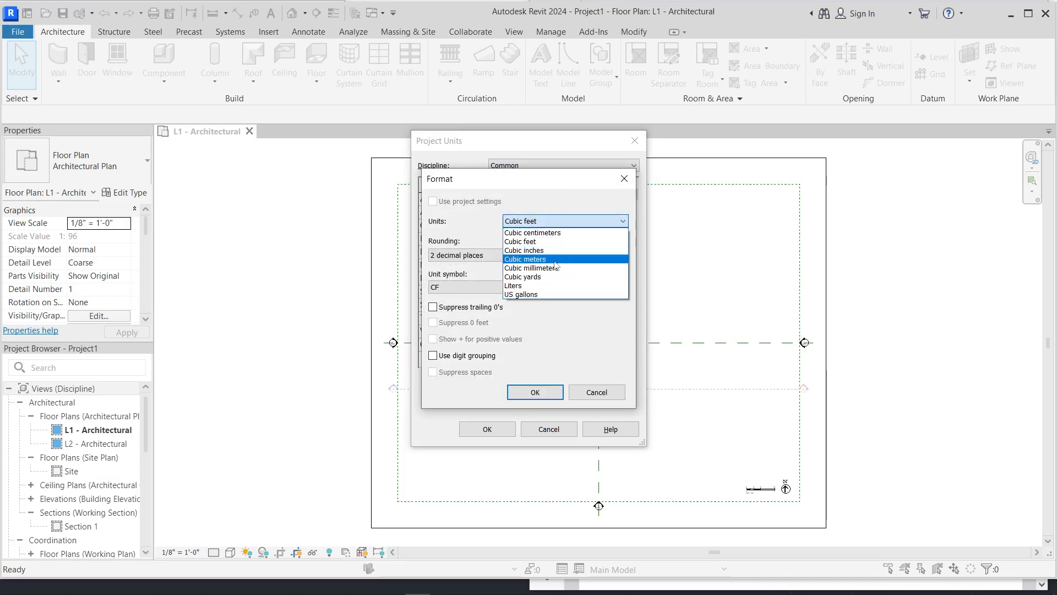
click(532, 259)
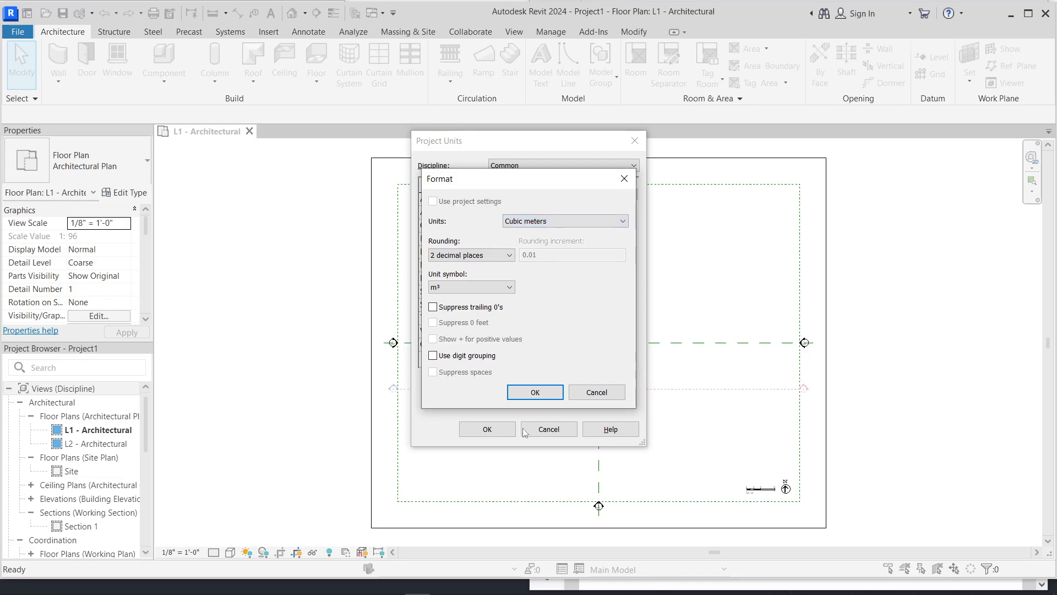
click(537, 392)
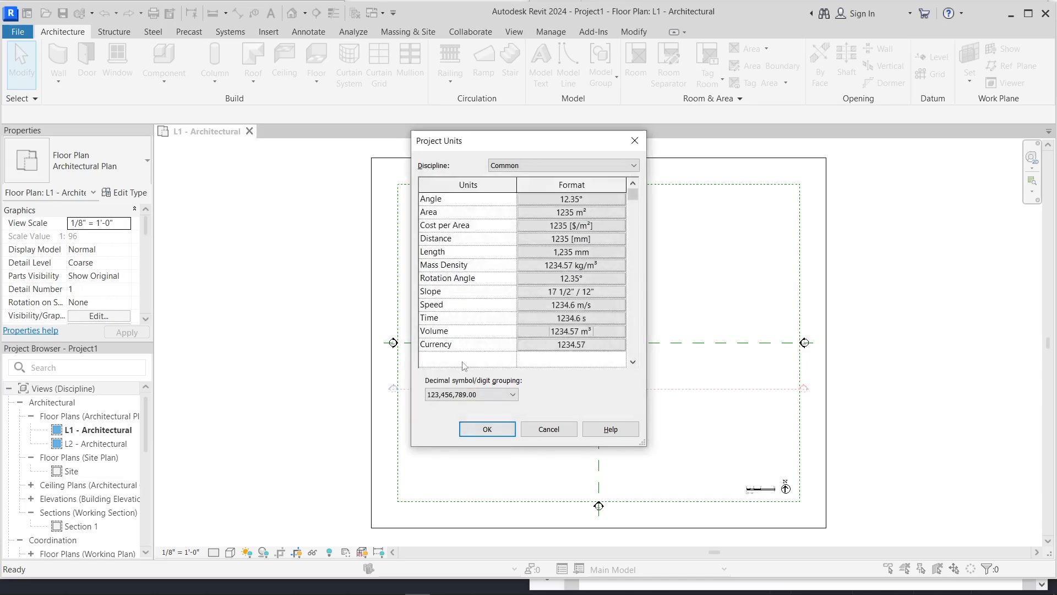
Step: Set the project's currency unit symbol to $ and apply the project units
click(570, 345)
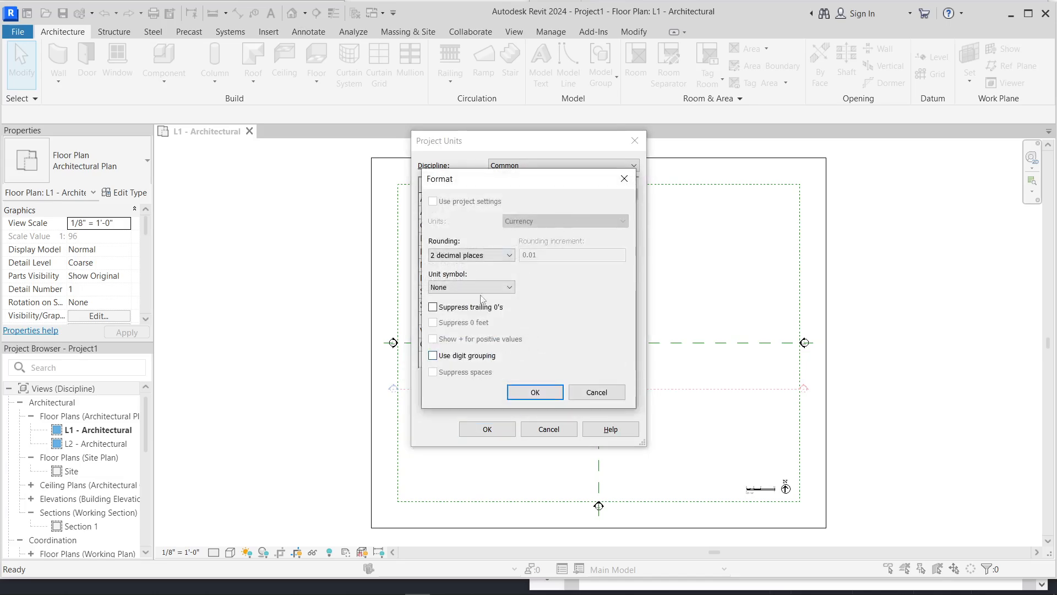
click(456, 286)
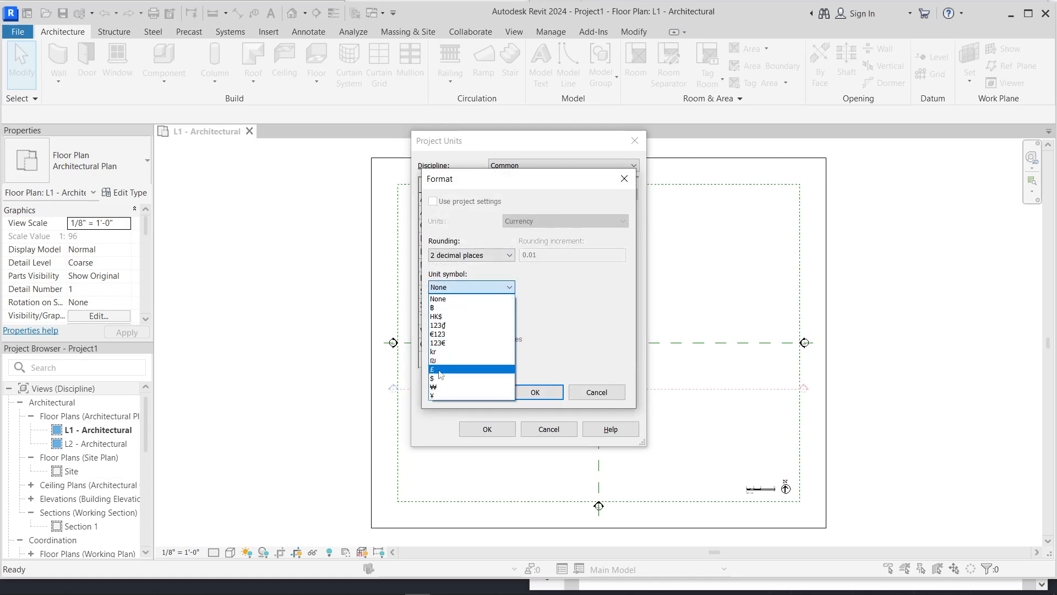
click(433, 378)
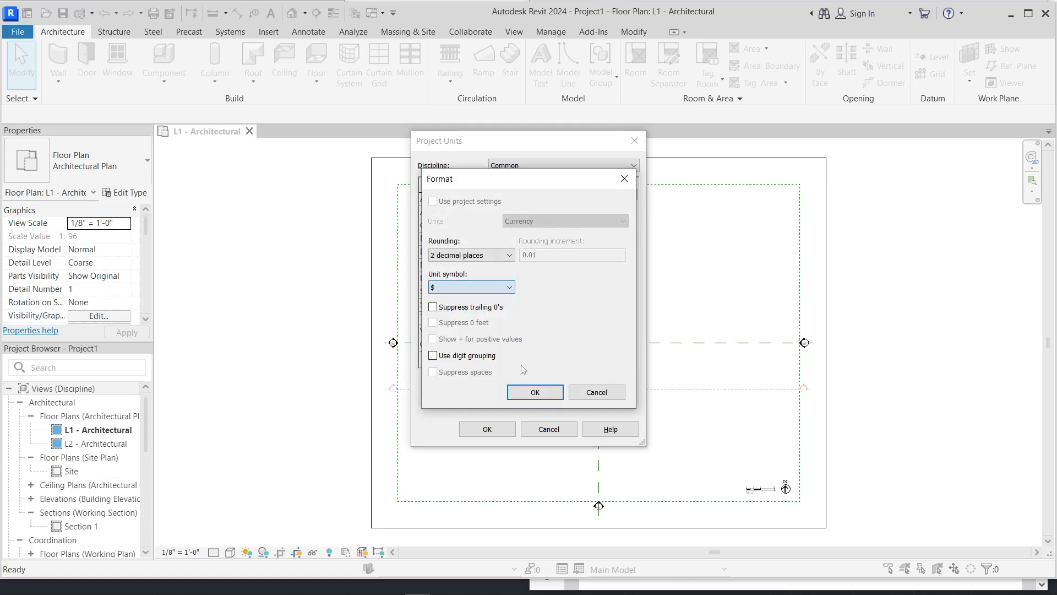
click(534, 392)
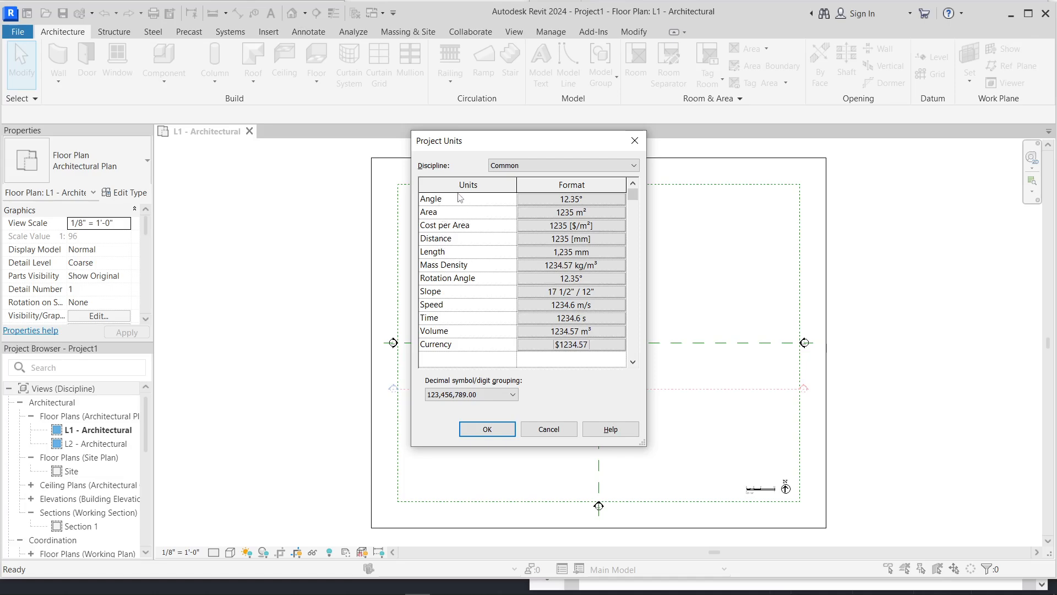
click(488, 429)
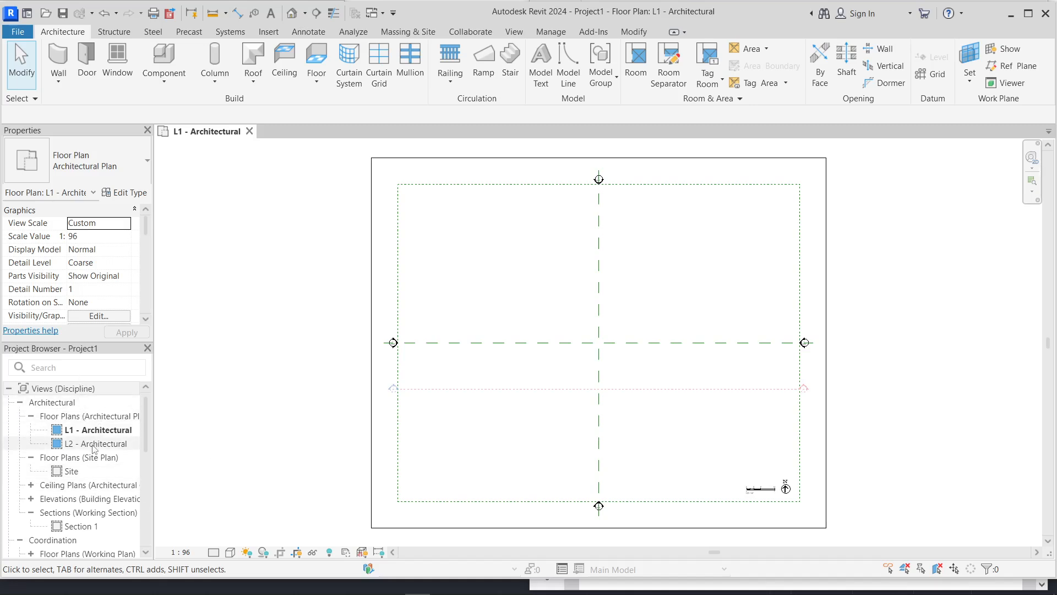
Step: Expand the architectural building elevations and open the South - Architectural elevation view
scroll(72, 495, down, 5)
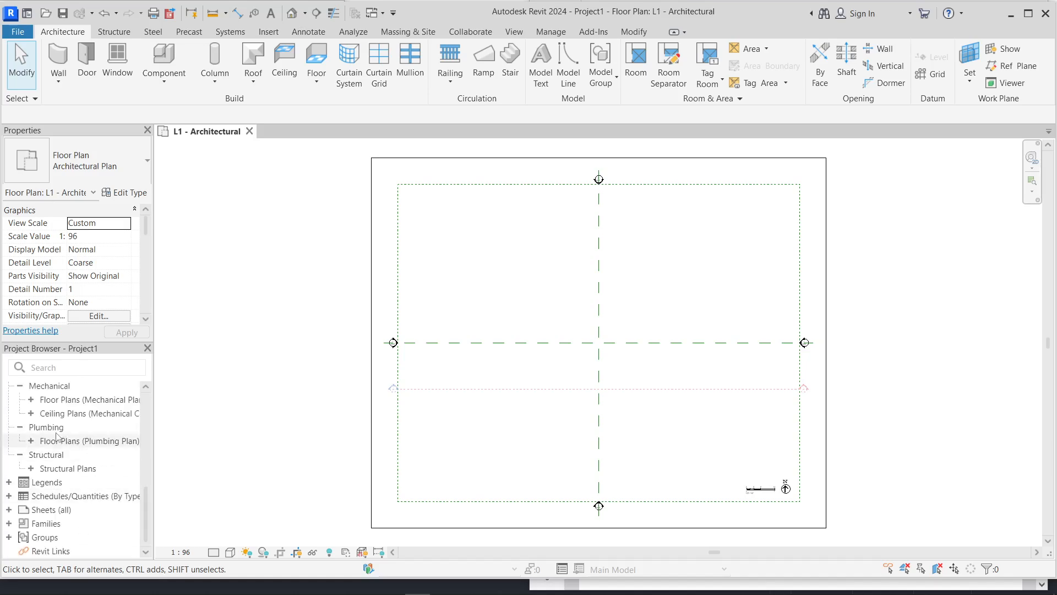
scroll(59, 452, up, 5)
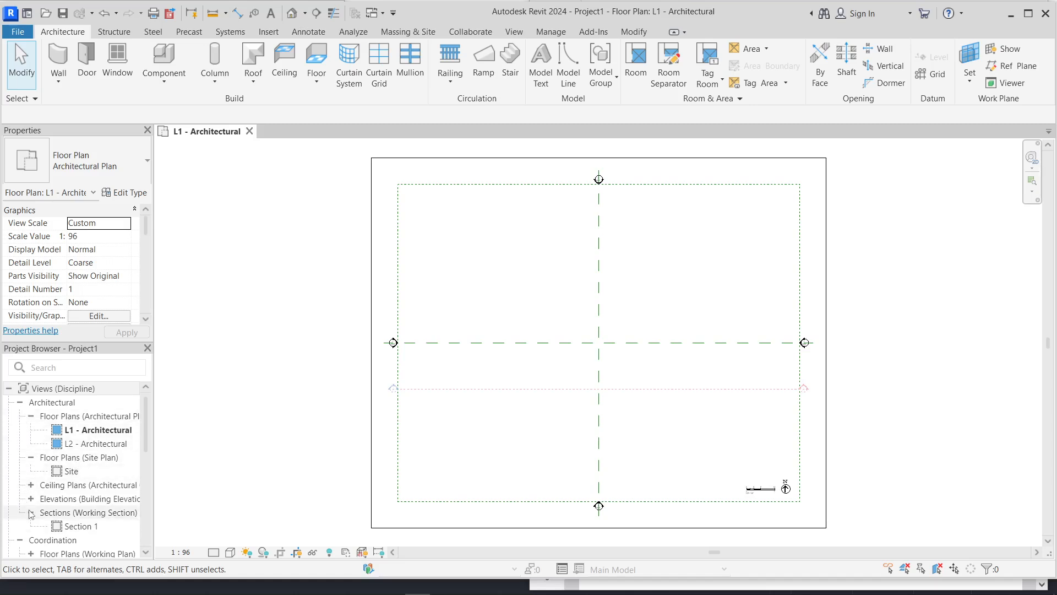
click(63, 515)
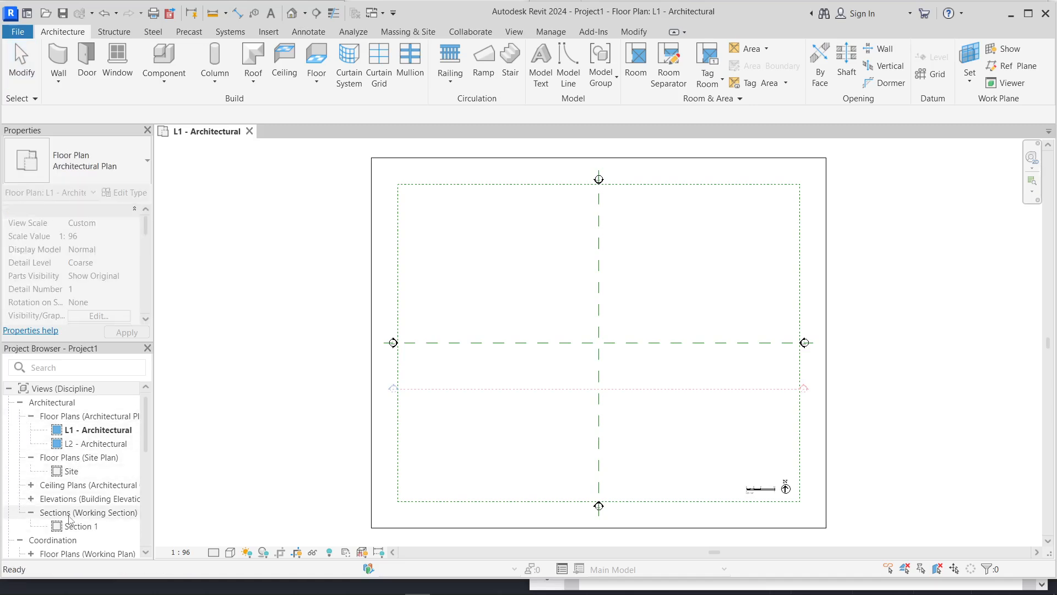
double_click(70, 498)
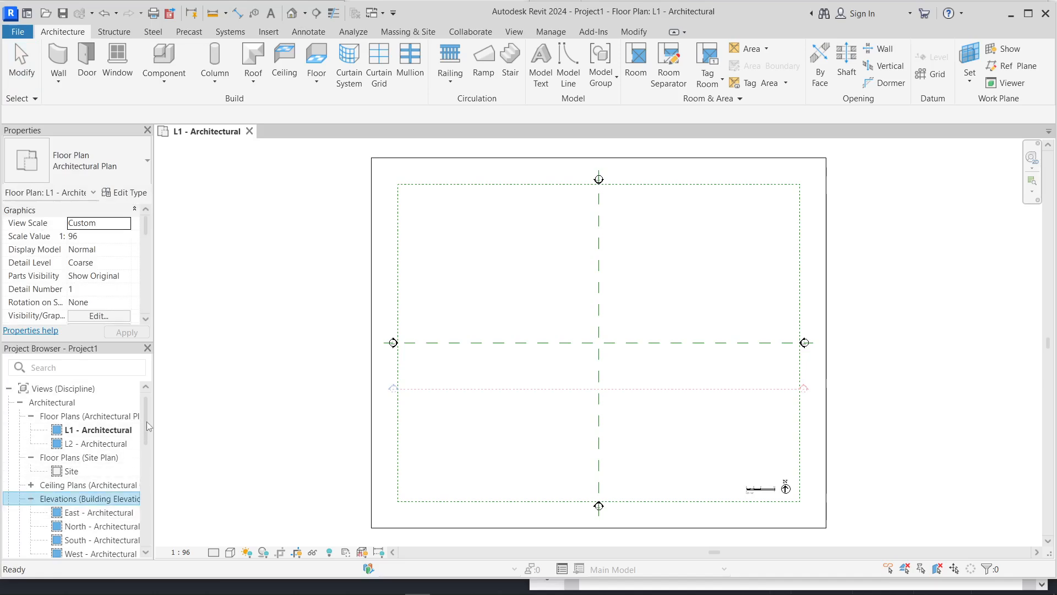
scroll(95, 407, down, 4)
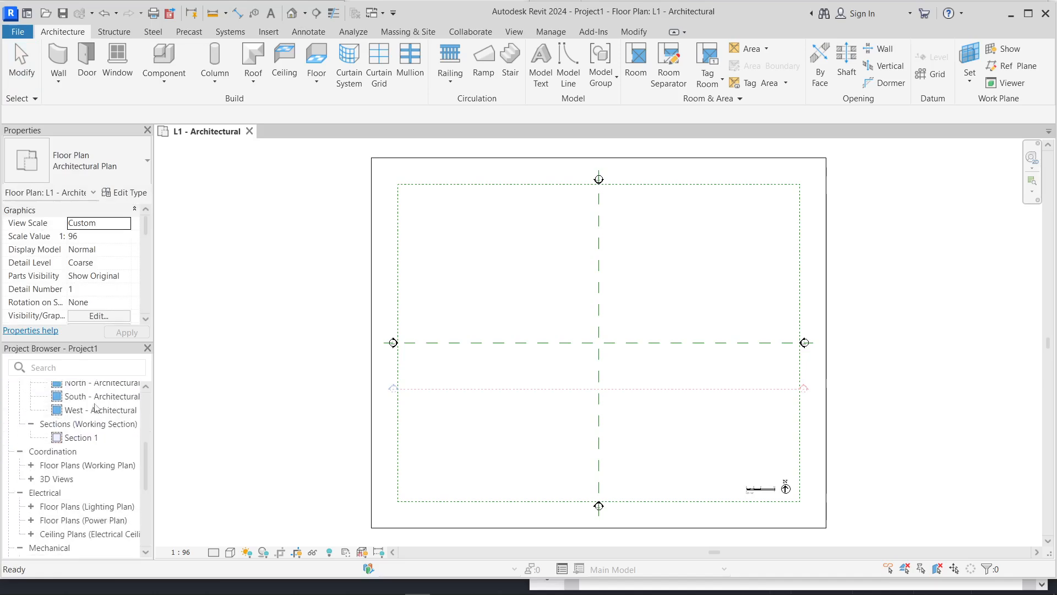
double_click(98, 396)
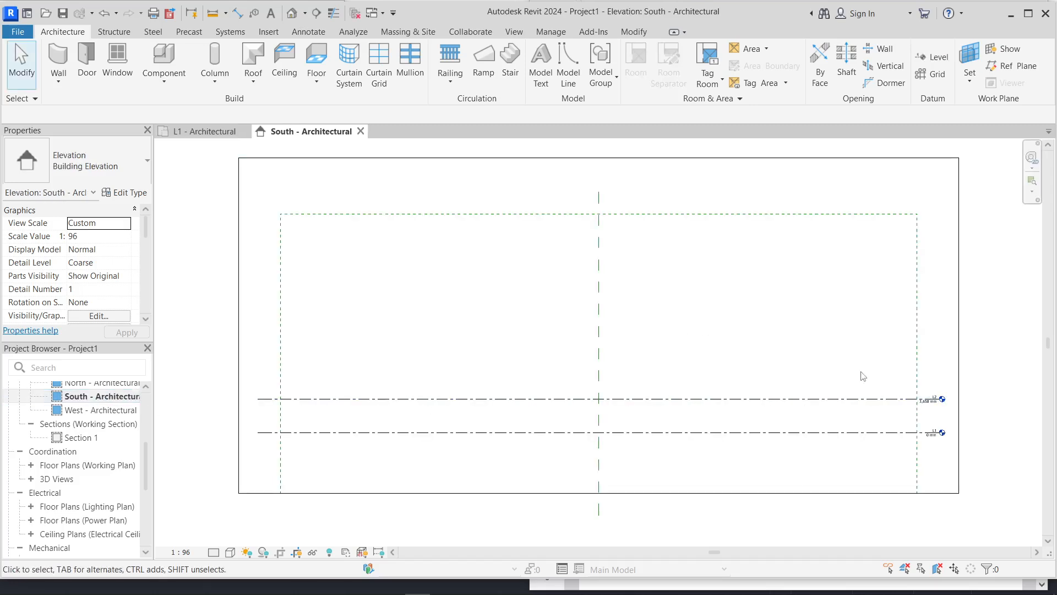
Step: Examine the level lines L1 and L2 and their elevation labels in the south elevation
scroll(942, 431, up, 1)
scroll(941, 431, up, 3)
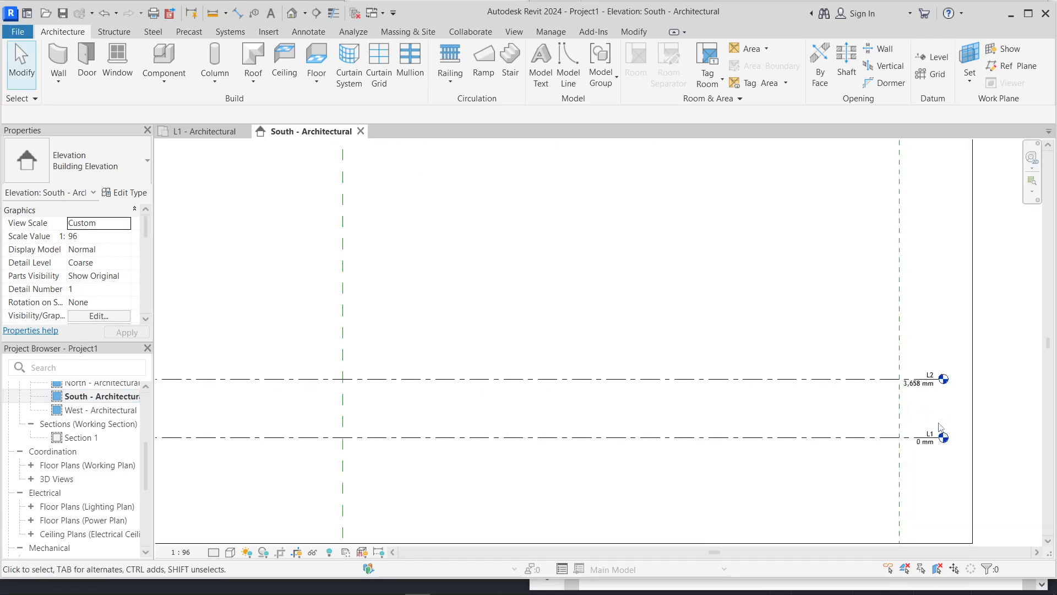
scroll(940, 380, up, 3)
scroll(946, 328, down, 6)
scroll(944, 324, down, 2)
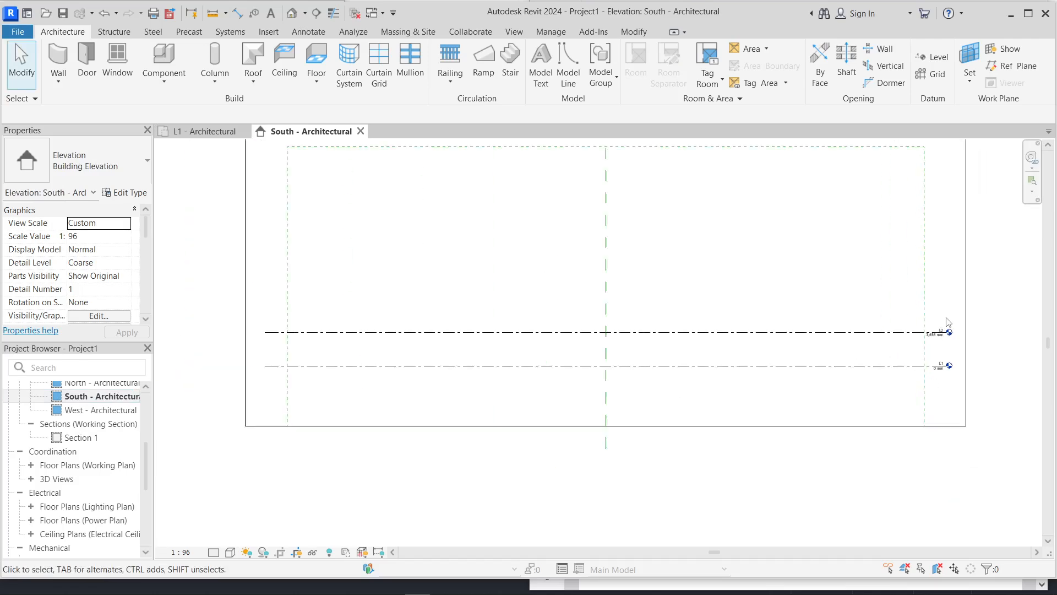
scroll(972, 329, up, 6)
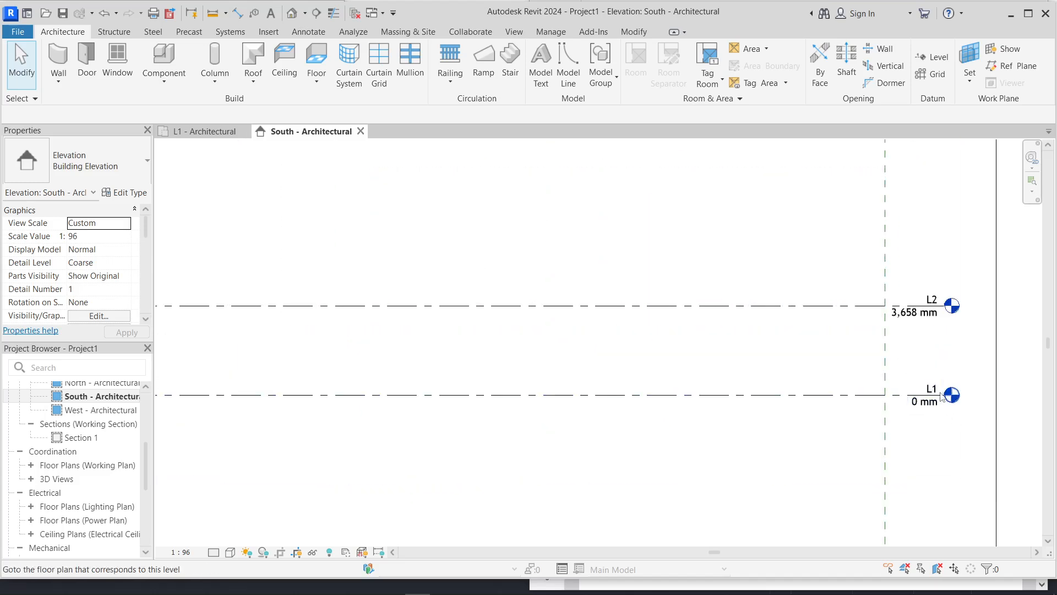
click(930, 399)
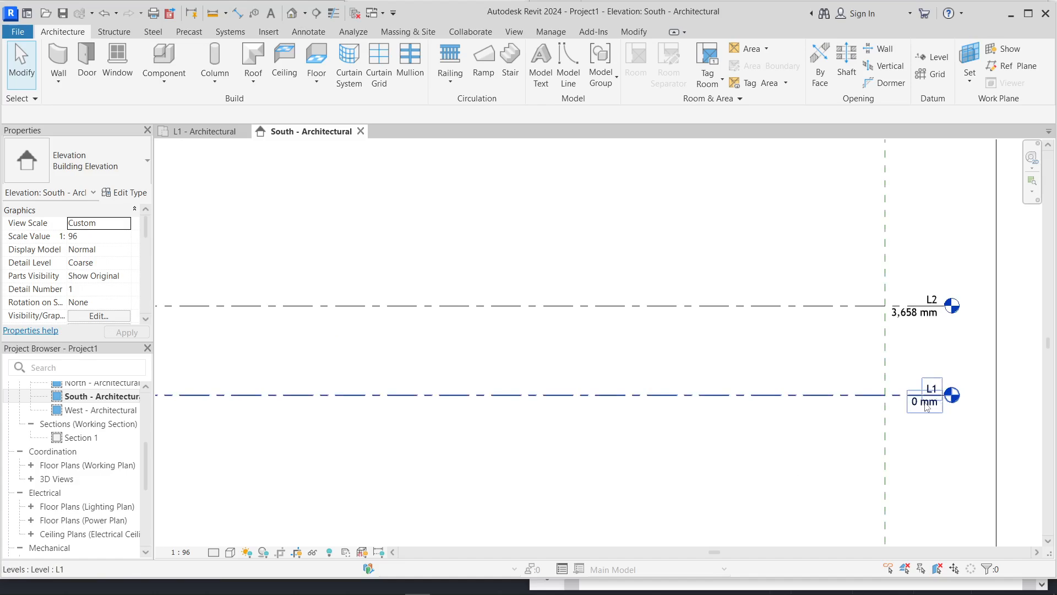
click(922, 313)
scroll(791, 409, down, 5)
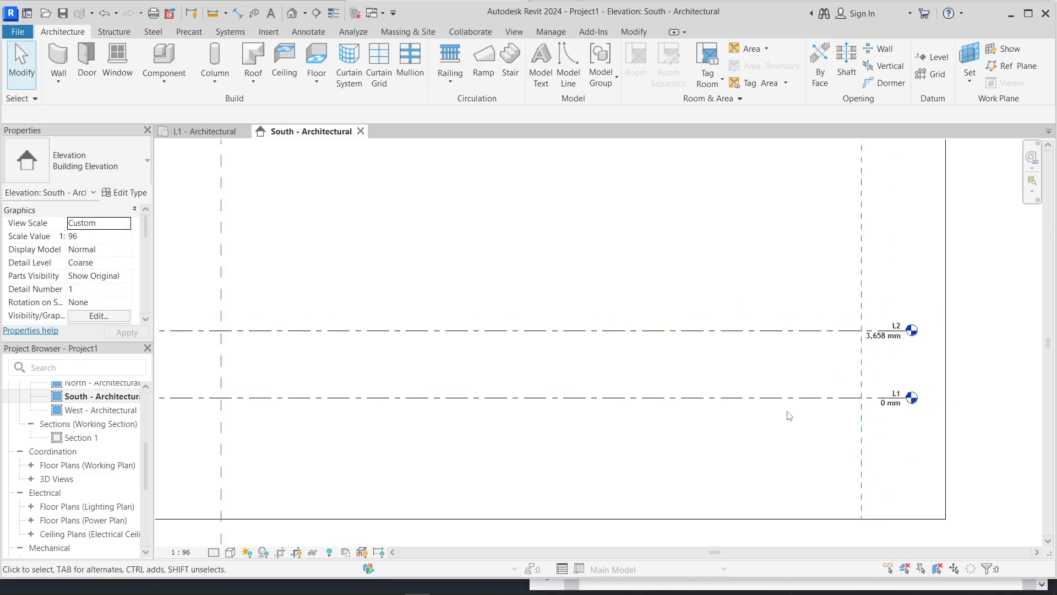
scroll(628, 458, down, 4)
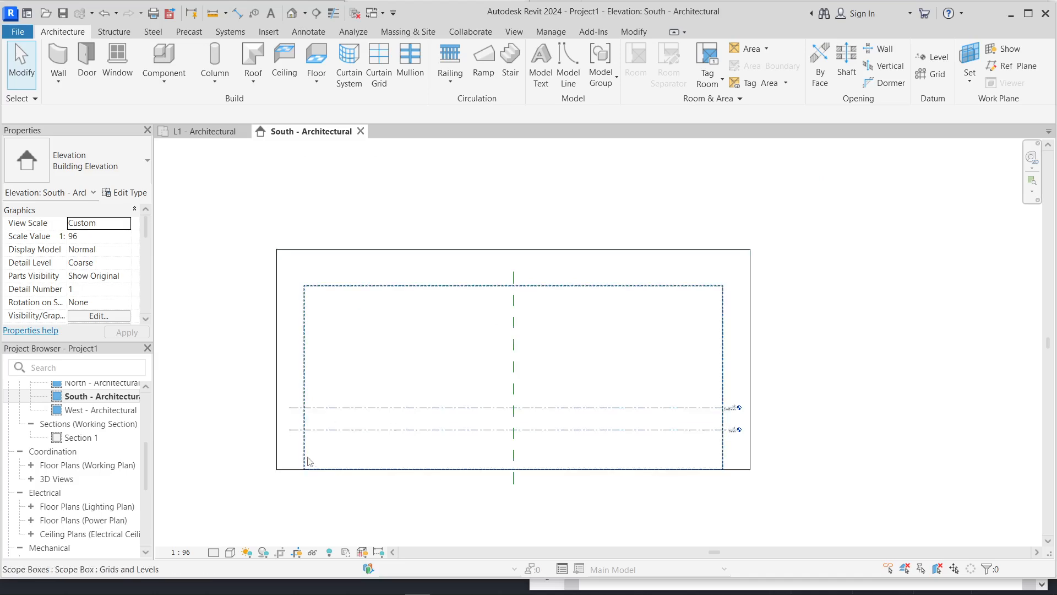
scroll(301, 454, up, 2)
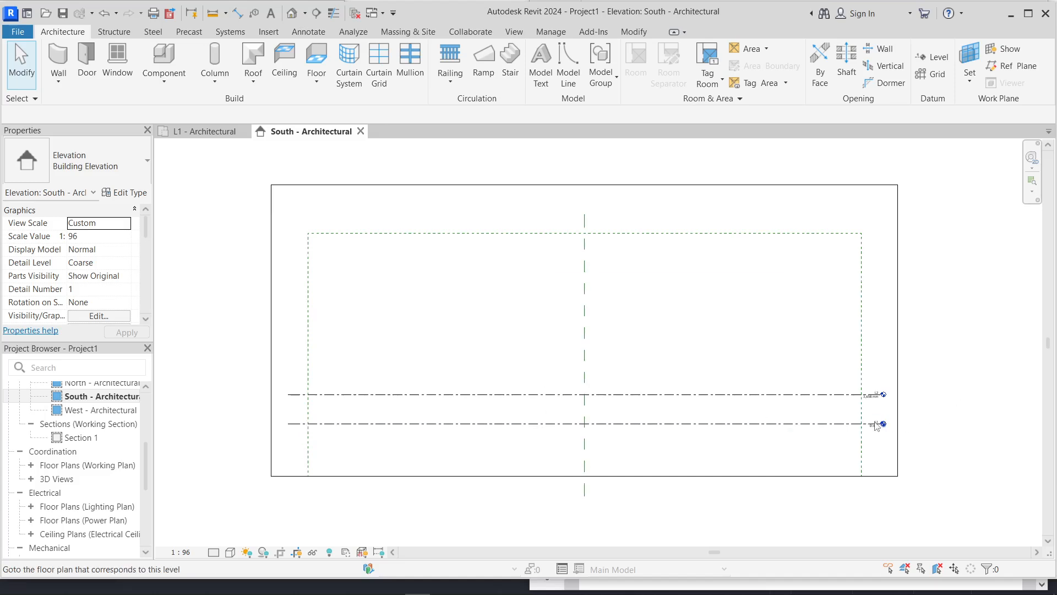
scroll(870, 421, up, 2)
scroll(867, 421, down, 1)
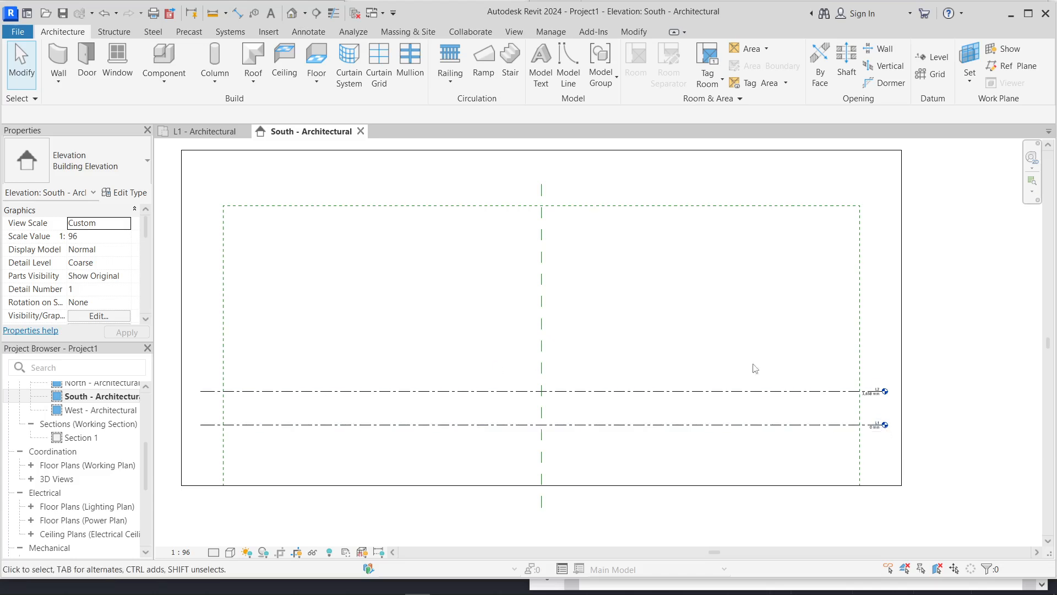
Step: Set the elevation of level L2 to 600 mm in the south elevation
scroll(884, 427, up, 2)
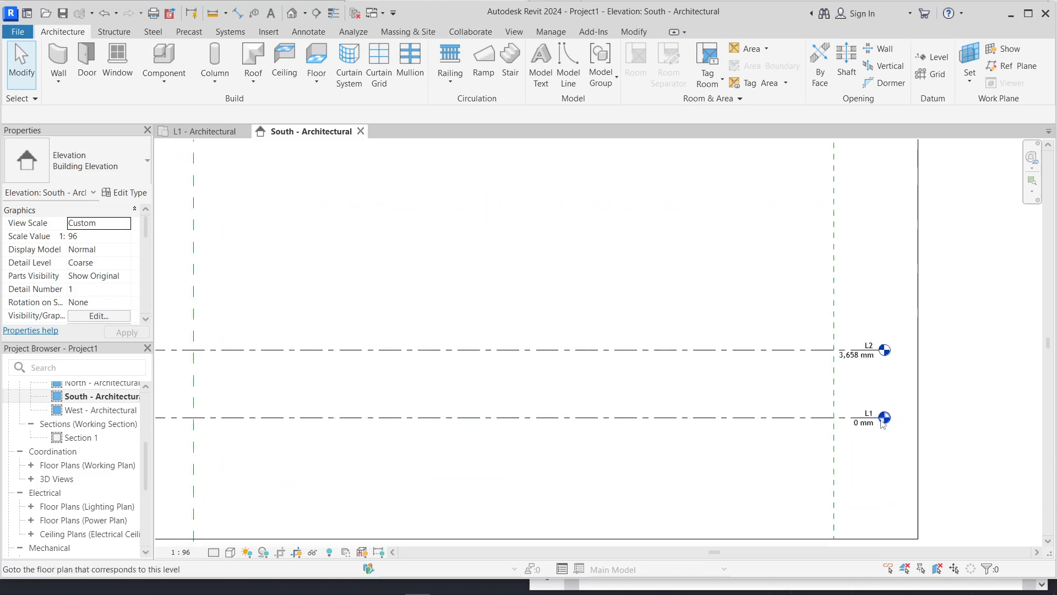
scroll(874, 356, up, 2)
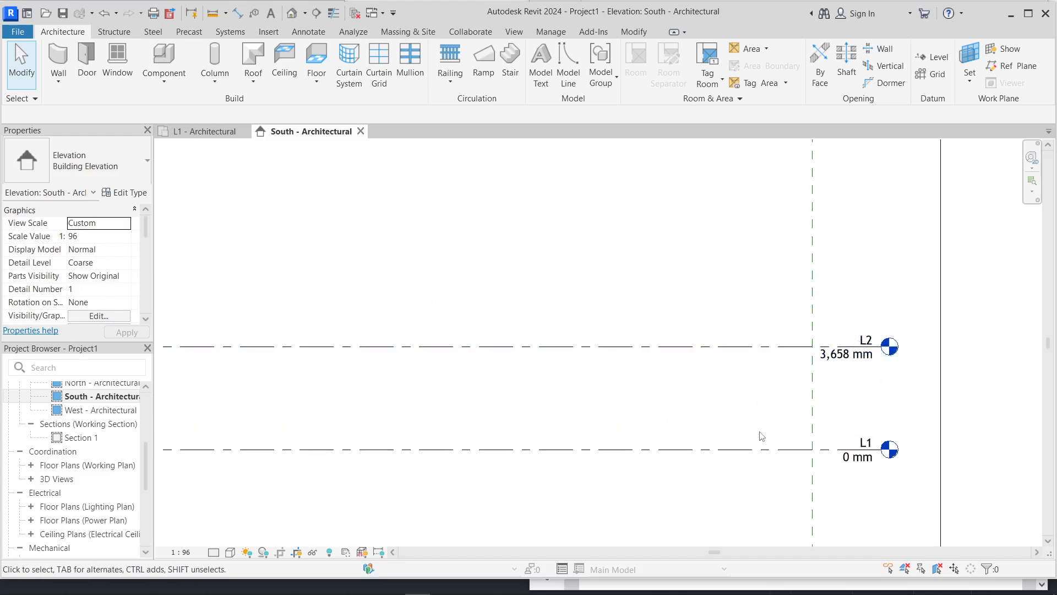
scroll(817, 452, up, 2)
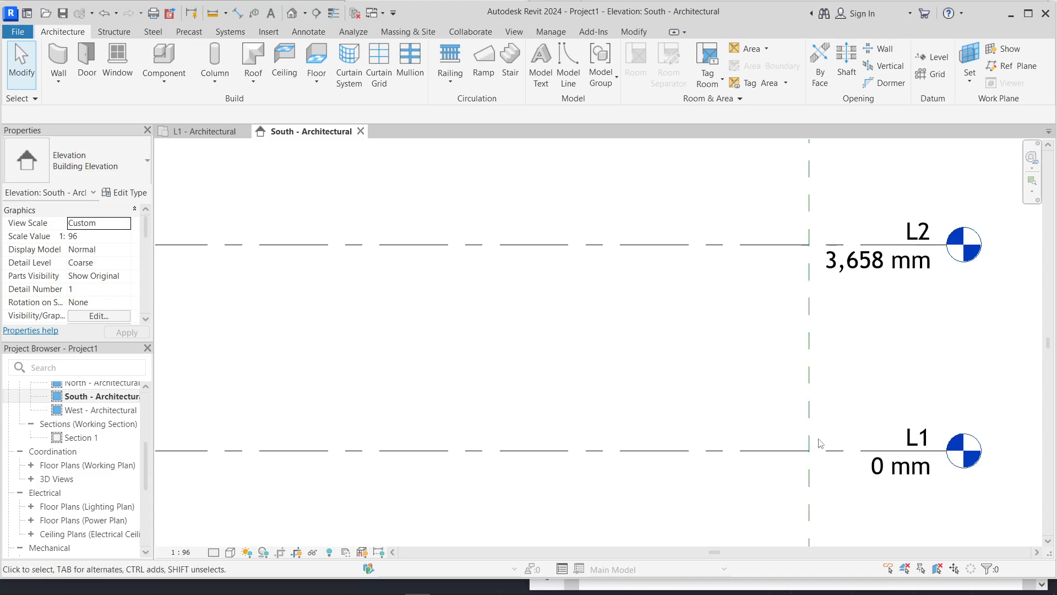
click(852, 265)
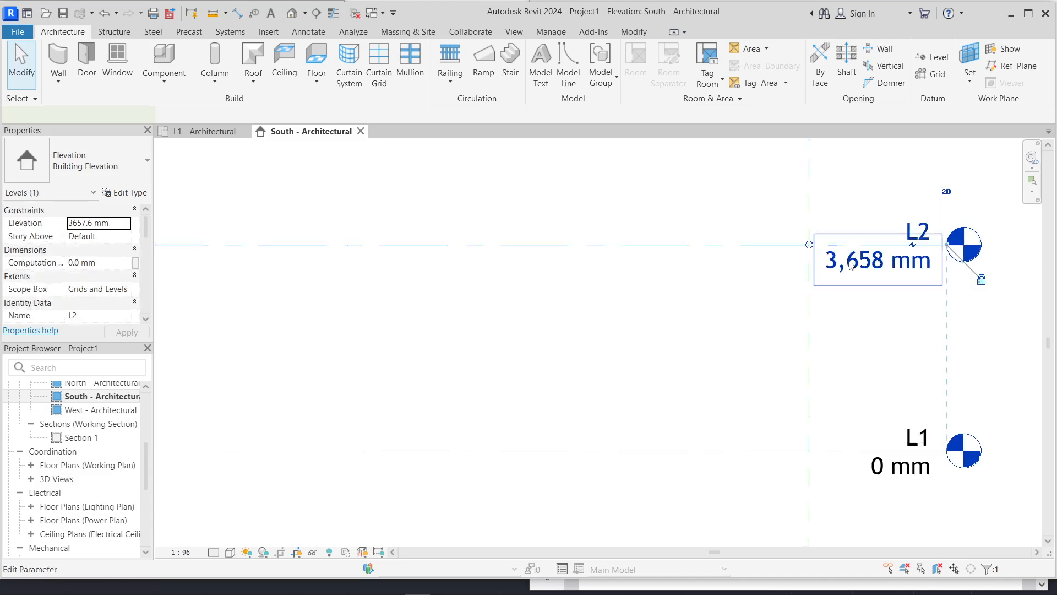
click(849, 261)
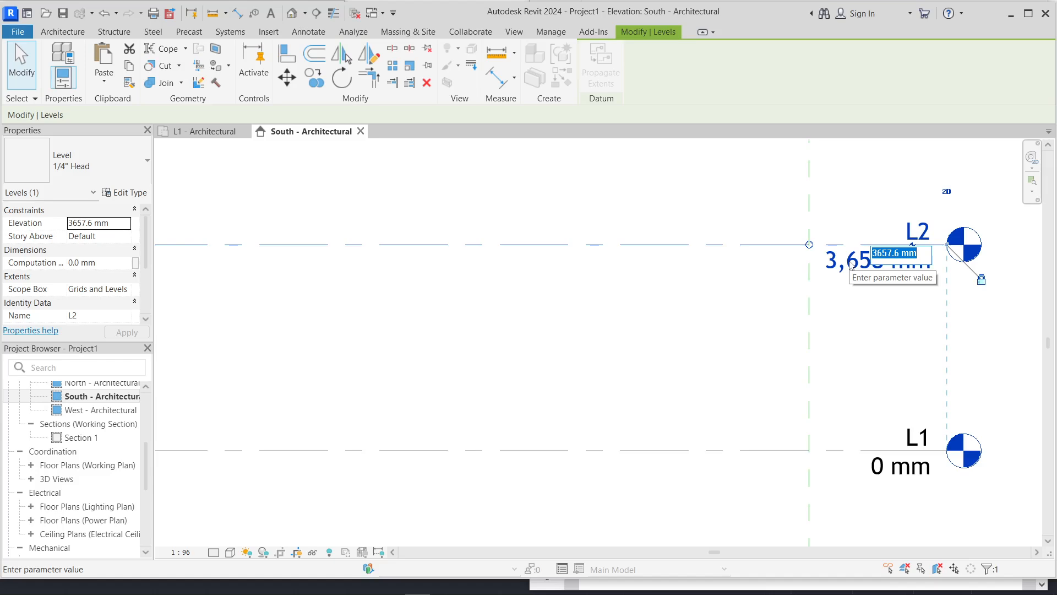
text(6)
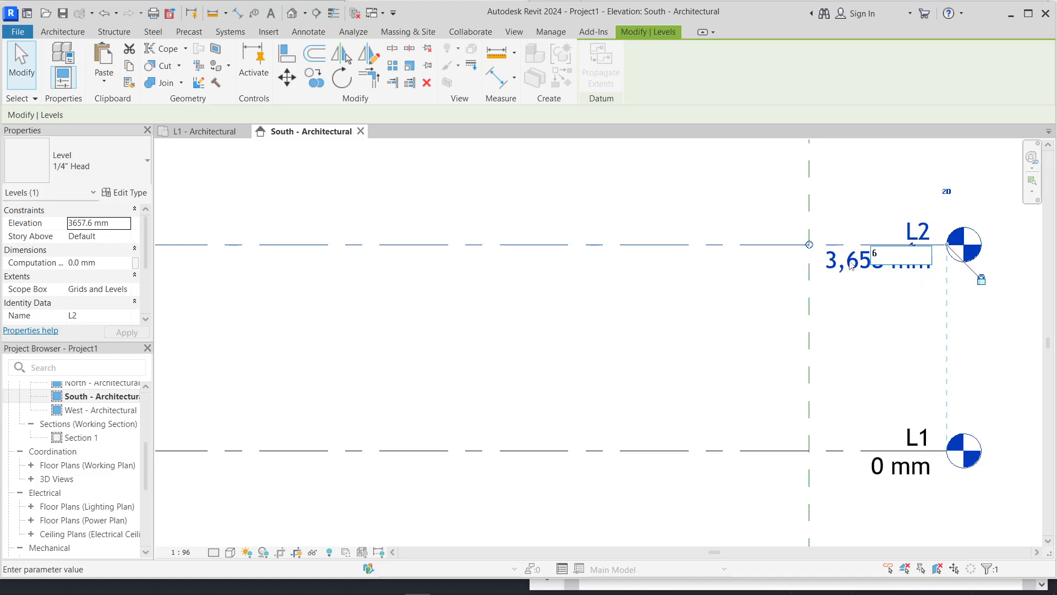
text(00)
key(Return)
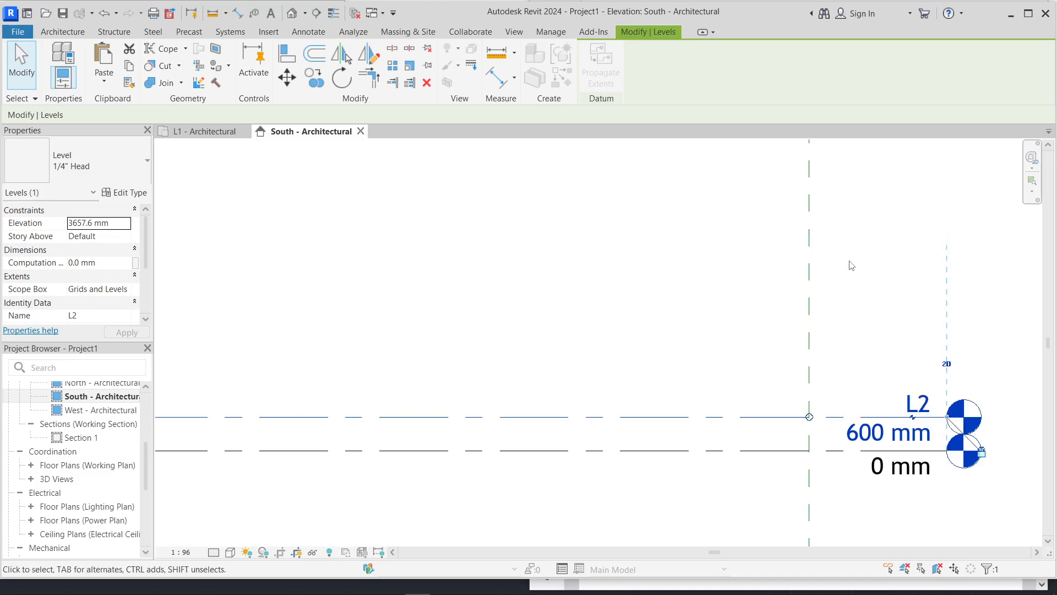
scroll(839, 435, down, 5)
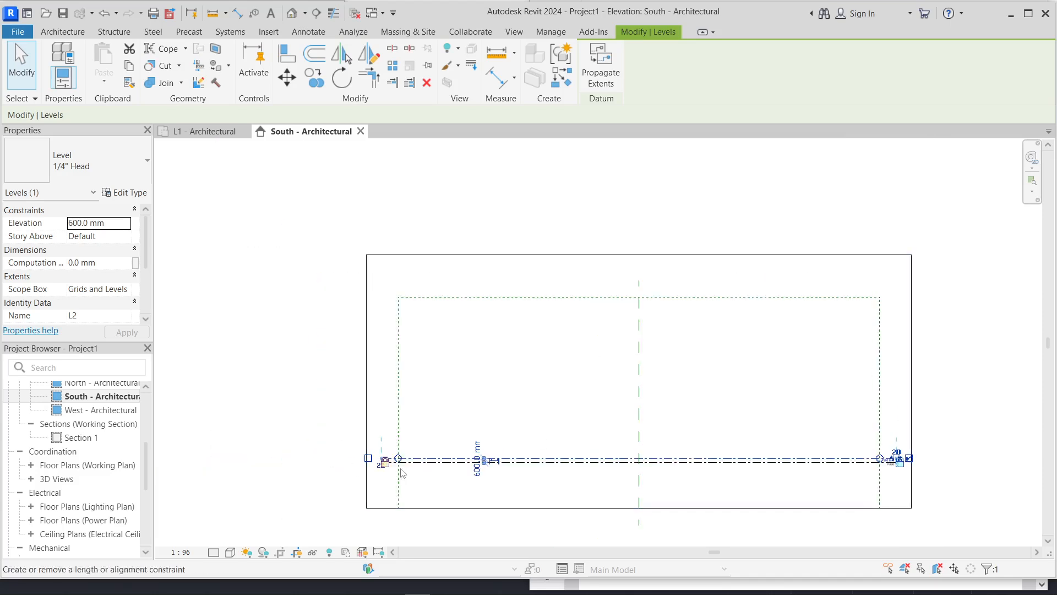
Step: Draw a new level line 150 mm above L2, spanning the same width as the existing levels in the south elevation
scroll(421, 469, up, 2)
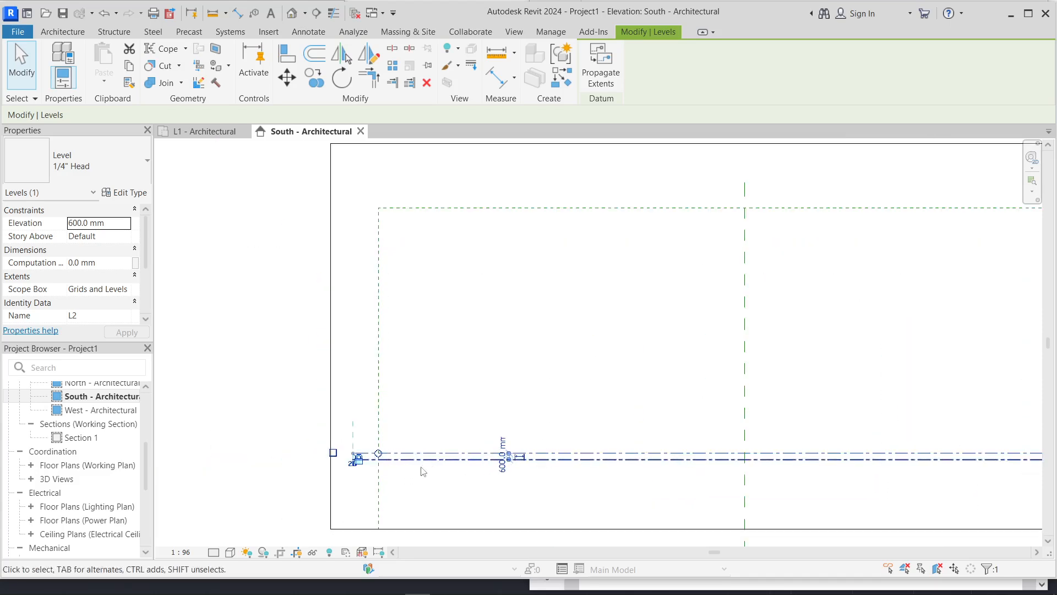
click(561, 308)
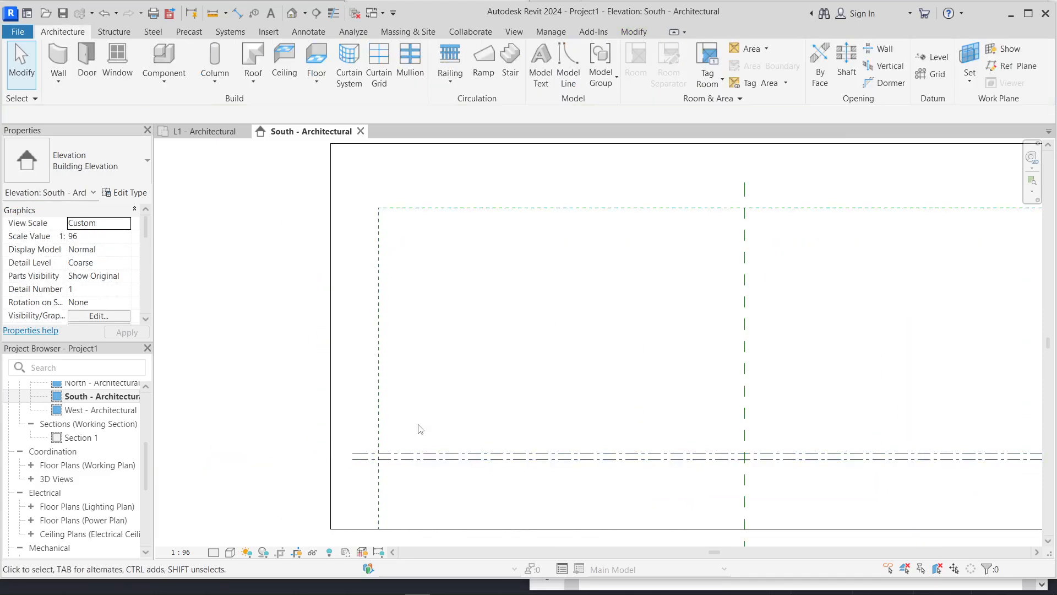
click(936, 59)
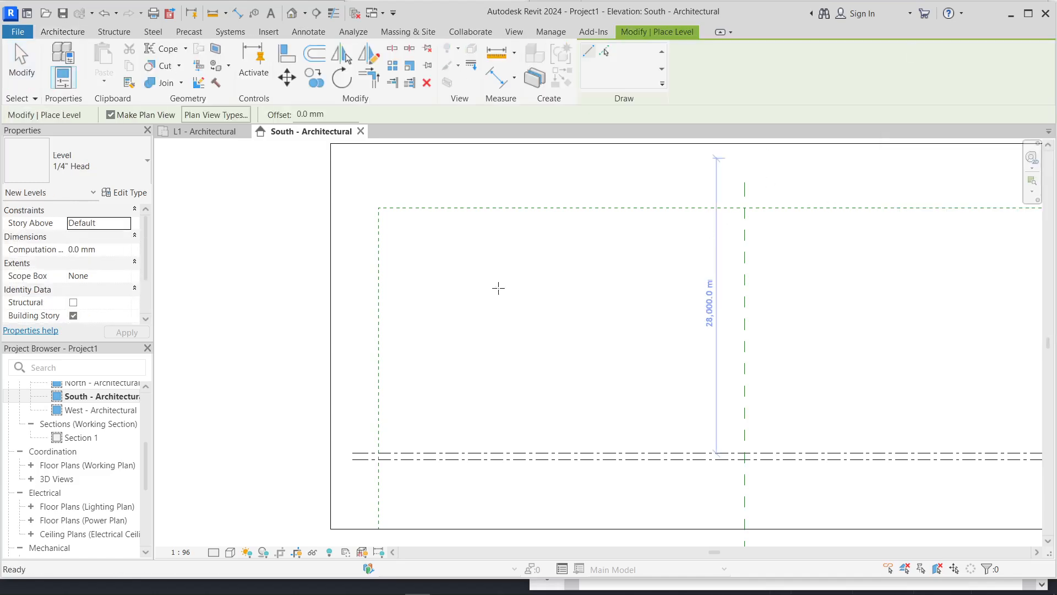
scroll(318, 465, up, 3)
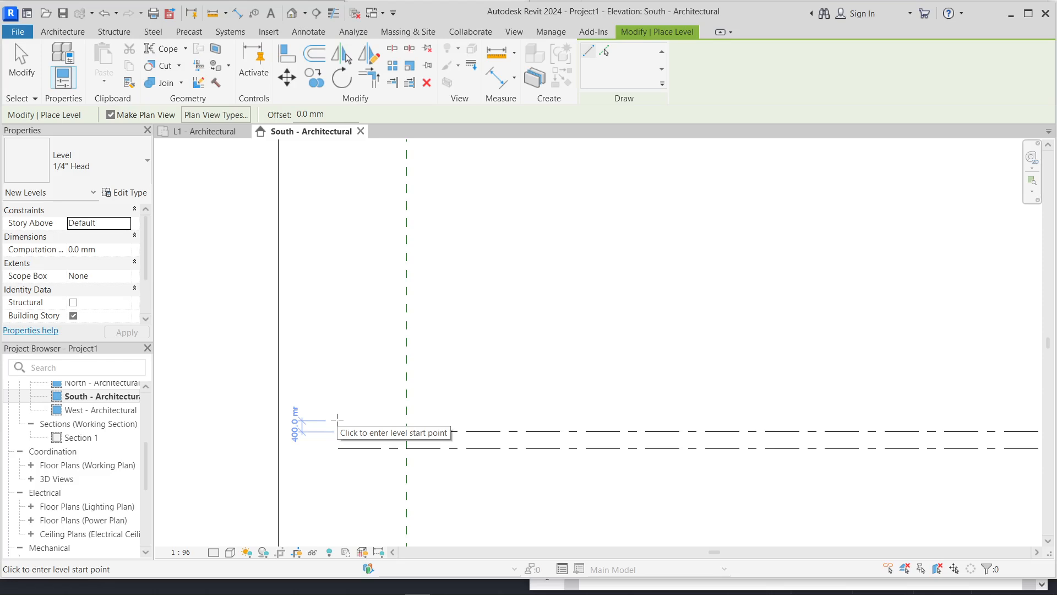
text(1)
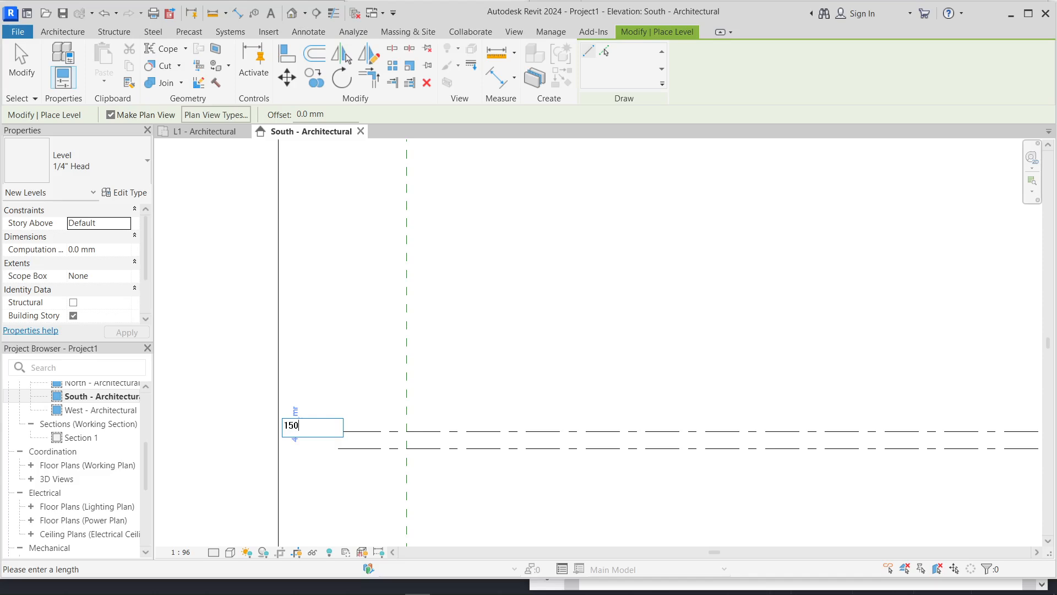
text(50)
key(Return)
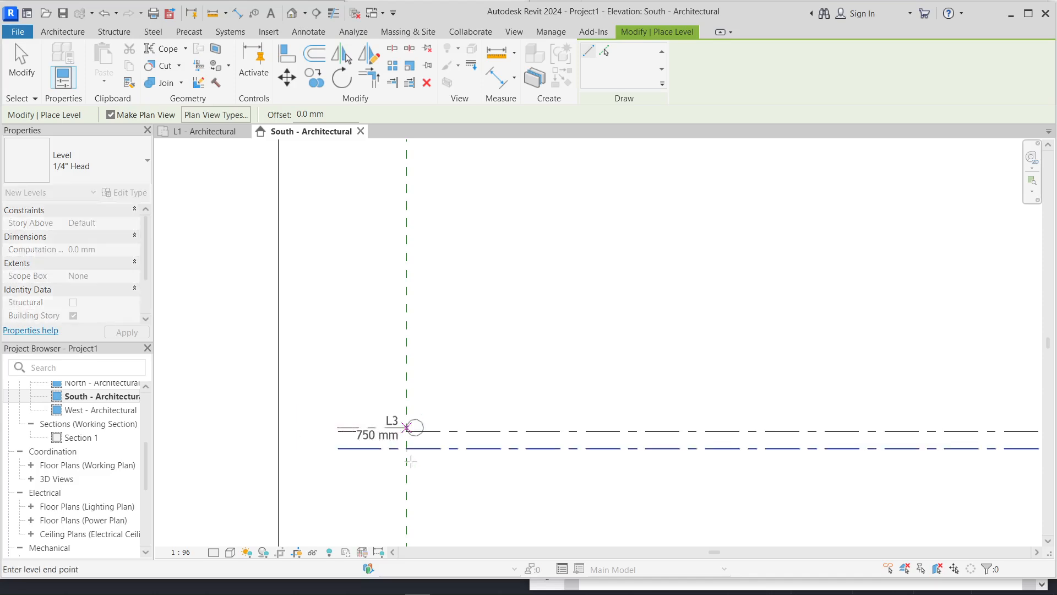
scroll(312, 459, down, 2)
scroll(913, 452, down, 2)
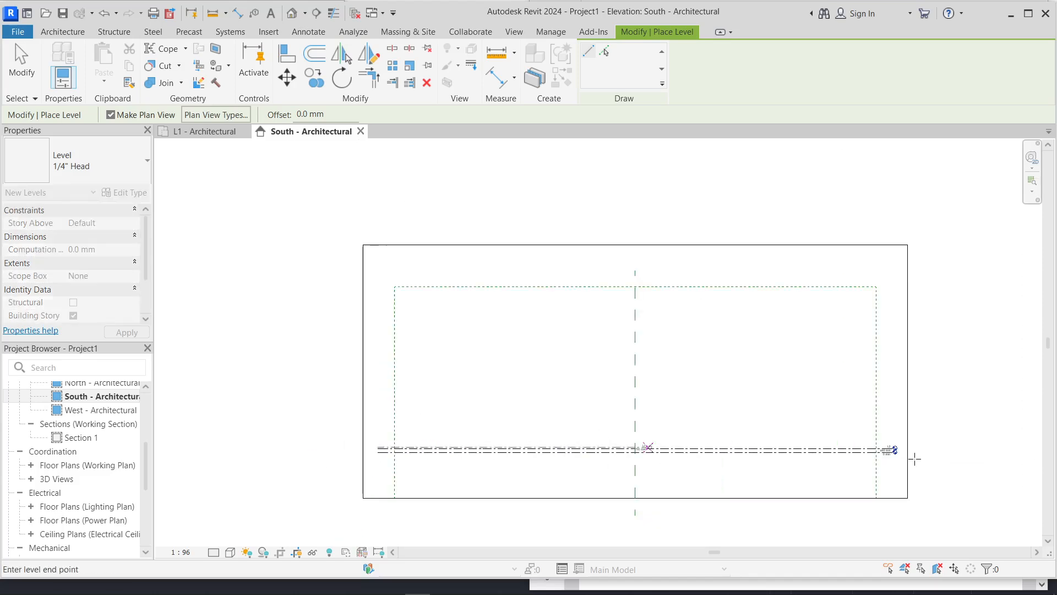
scroll(914, 449, up, 4)
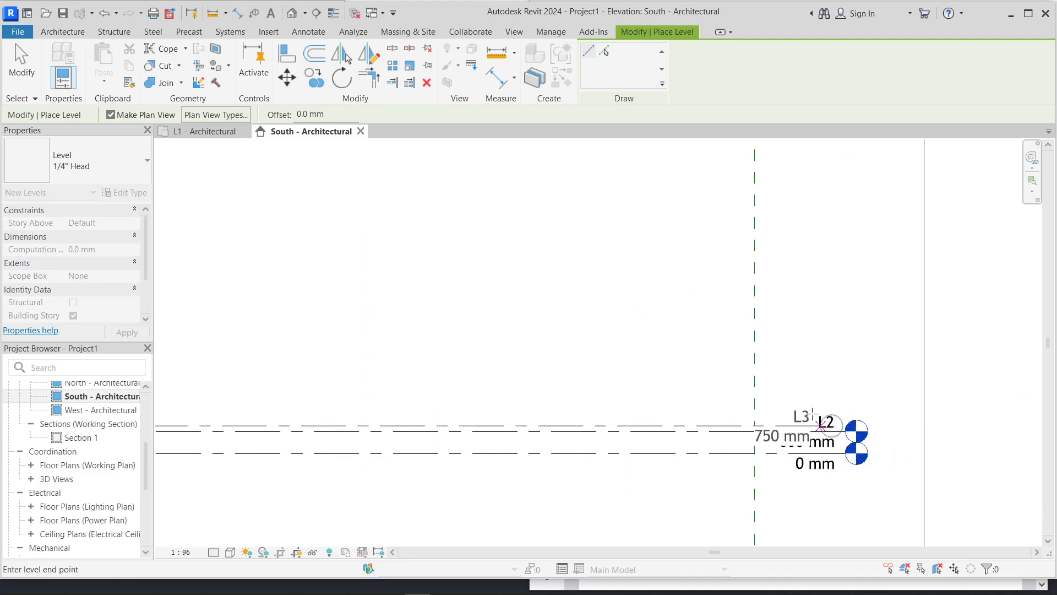
click(937, 446)
Step: Draw another level line 3300 mm above L3, aligned with the start of the levels below and ending near their level heads
scroll(938, 447, down, 4)
scroll(893, 475, down, 1)
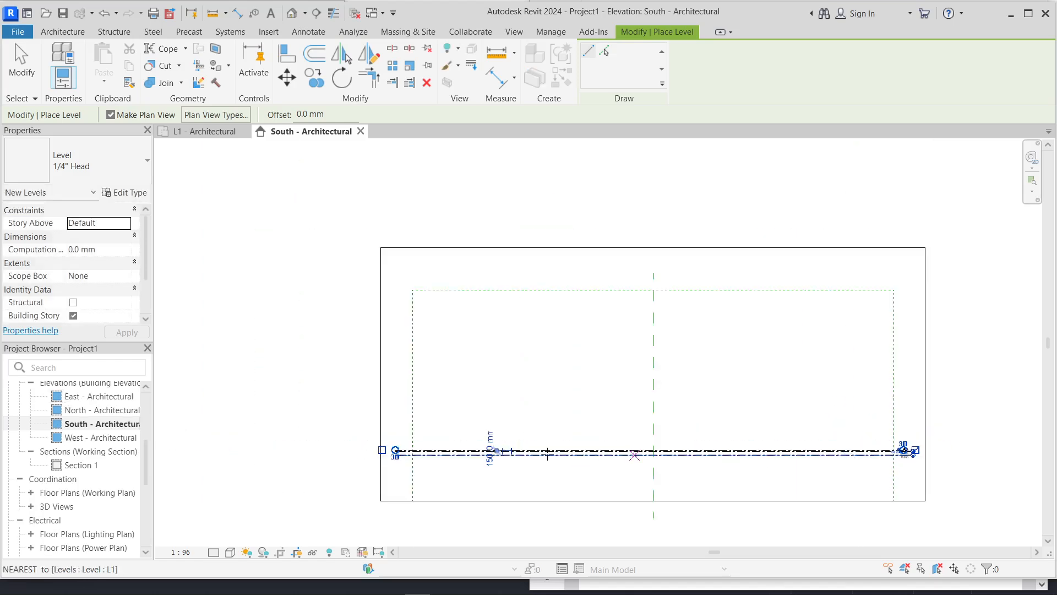
scroll(395, 443, up, 4)
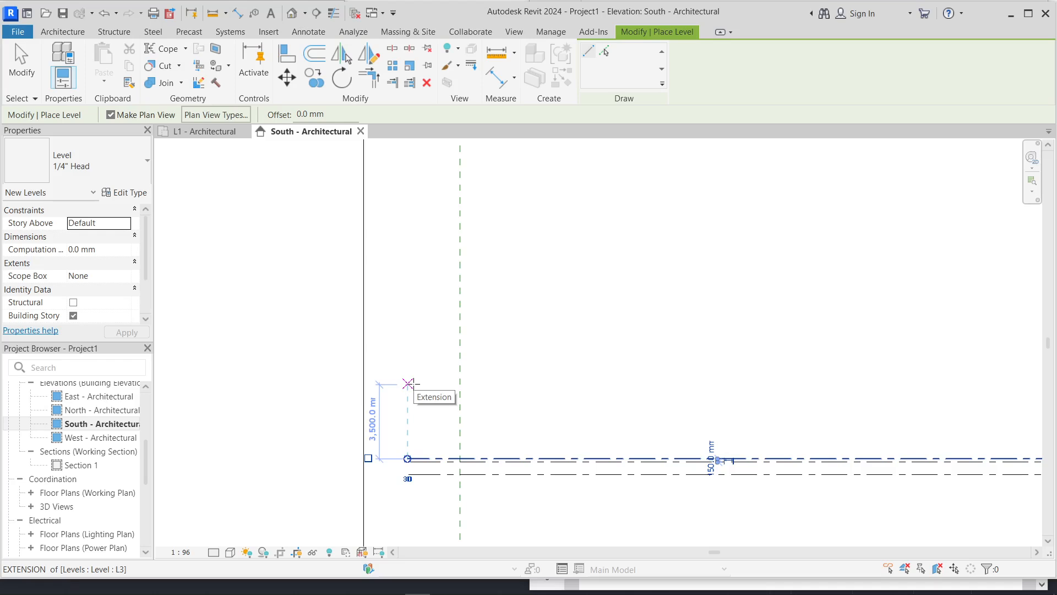
text(3)
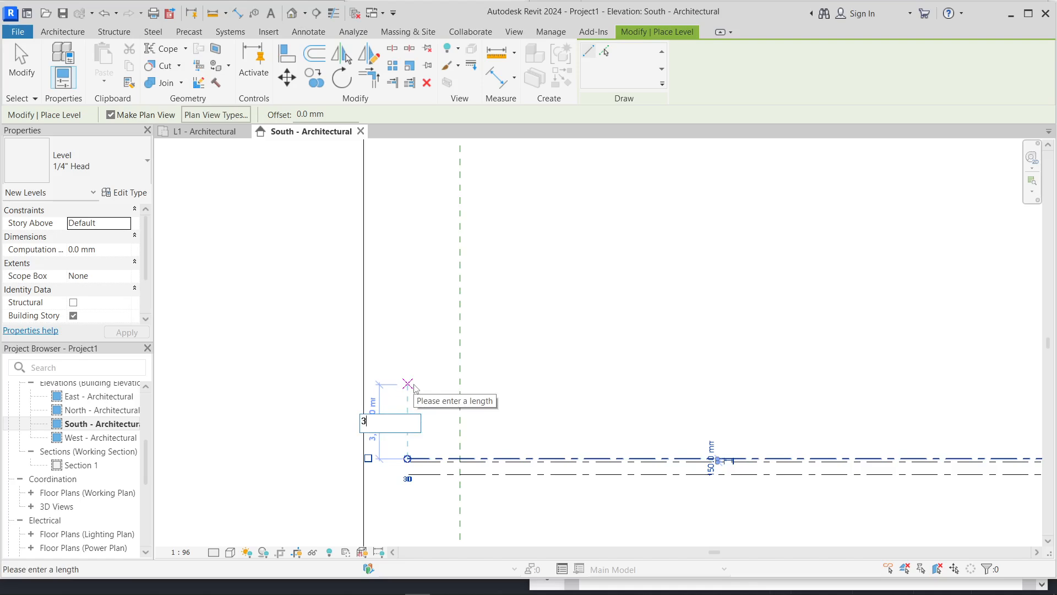
text(300)
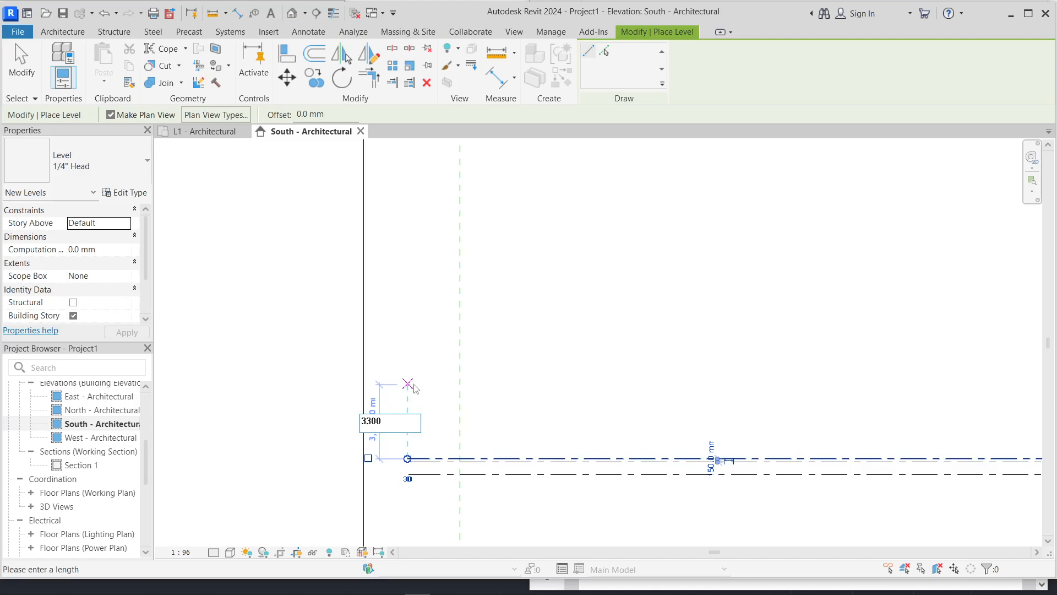
key(Return)
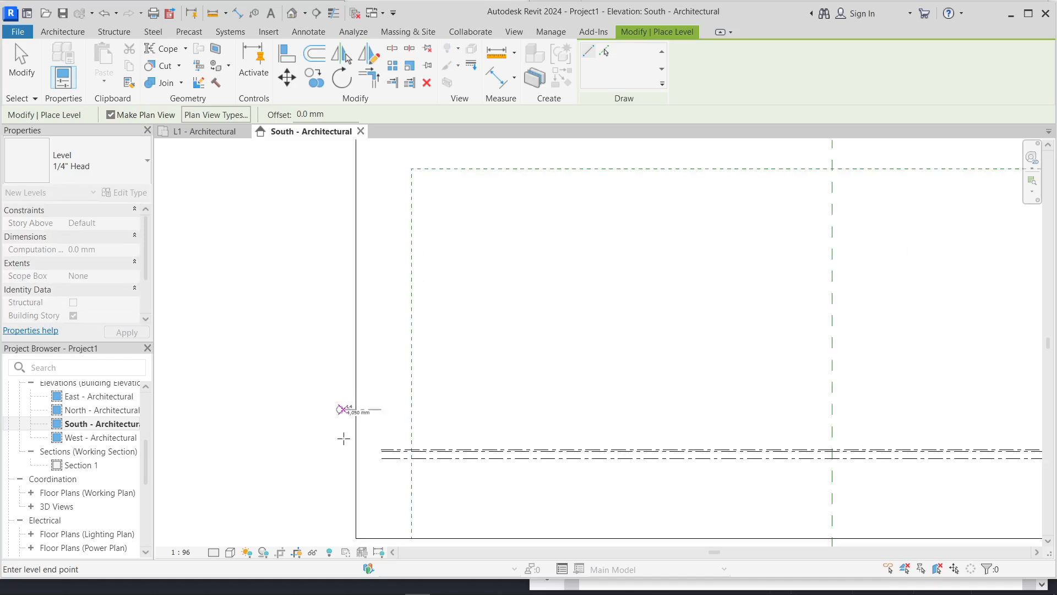
scroll(343, 438, down, 3)
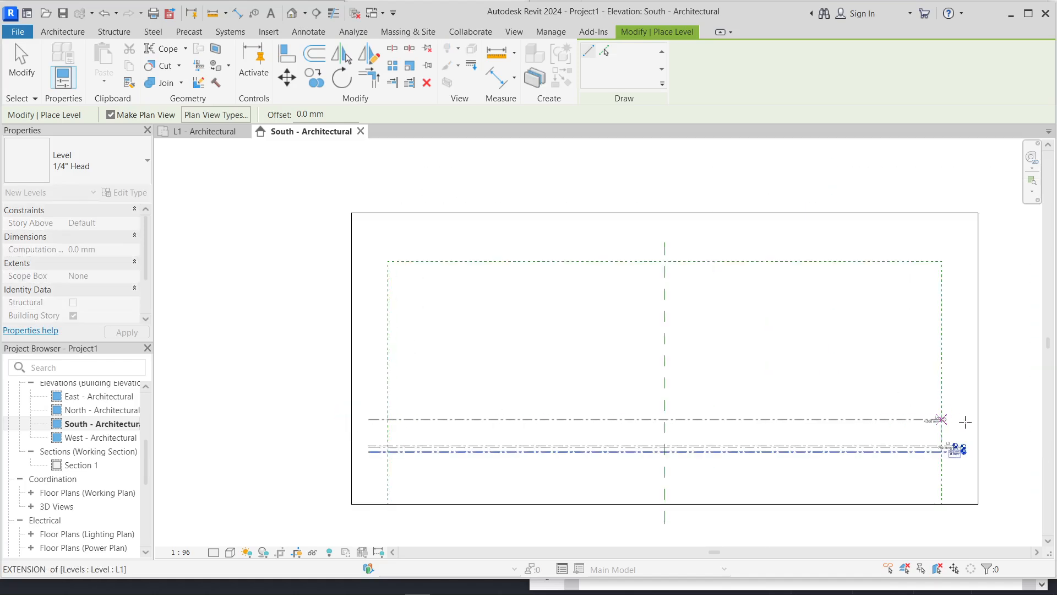
click(963, 452)
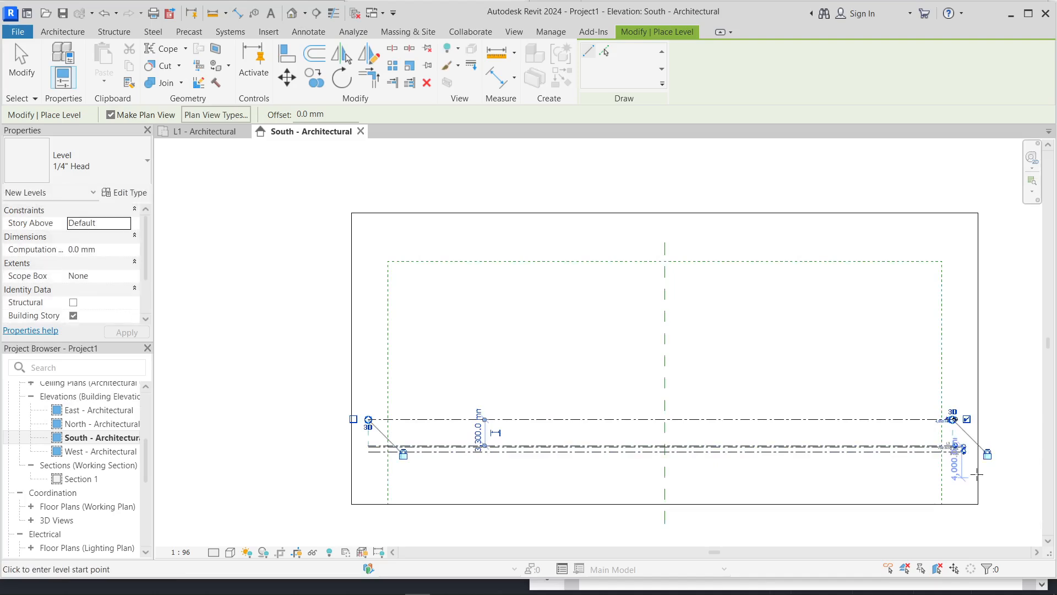
Step: Examine the level heads and overlapping elevation labels of L1 to L4, and finish placing levels
scroll(974, 468, up, 4)
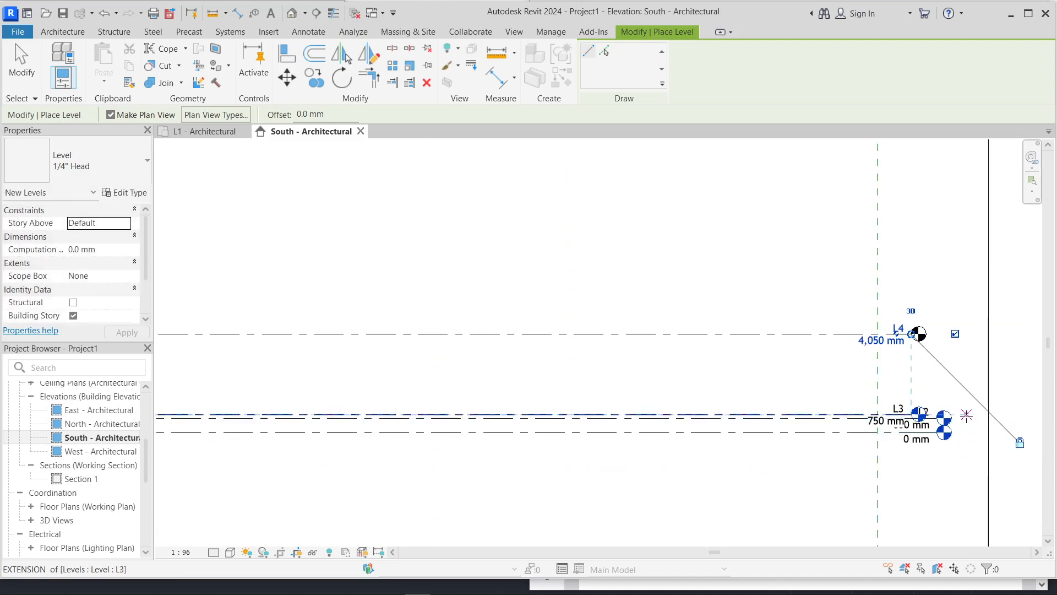
scroll(966, 415, up, 5)
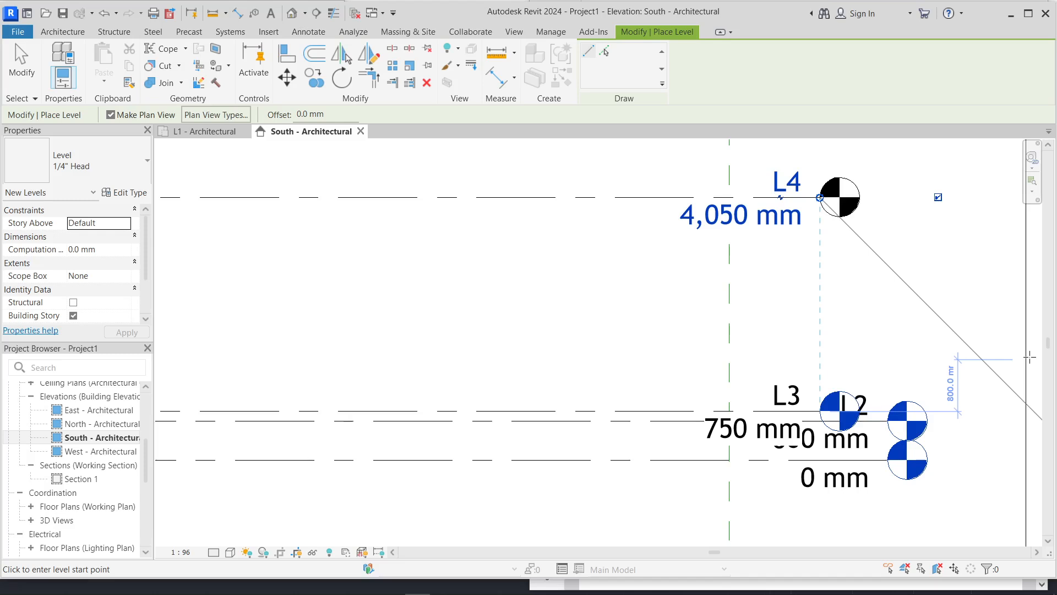
scroll(851, 290, down, 1)
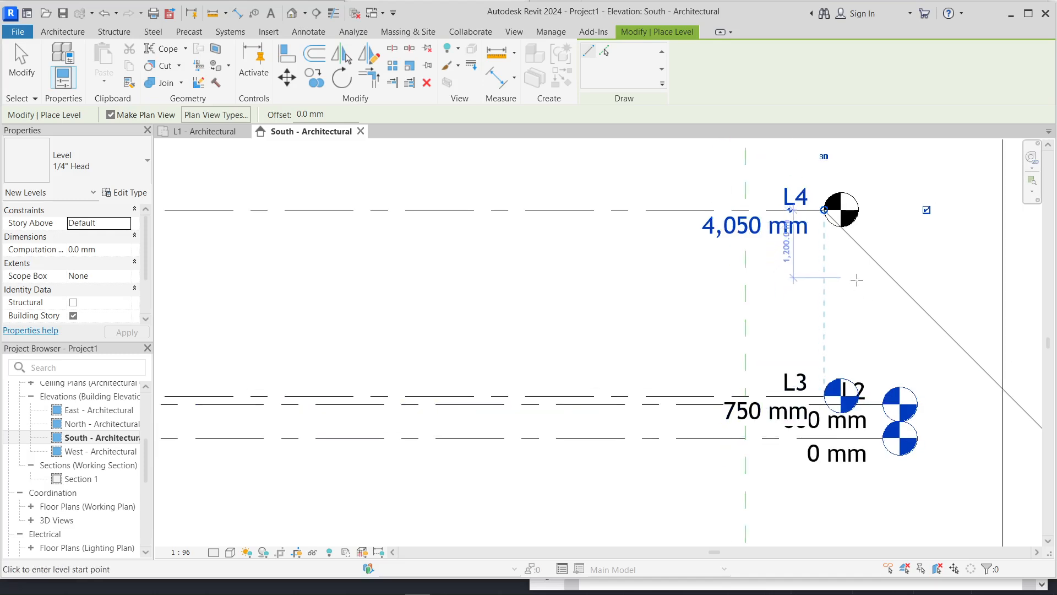
scroll(893, 334, down, 5)
scroll(851, 303, up, 4)
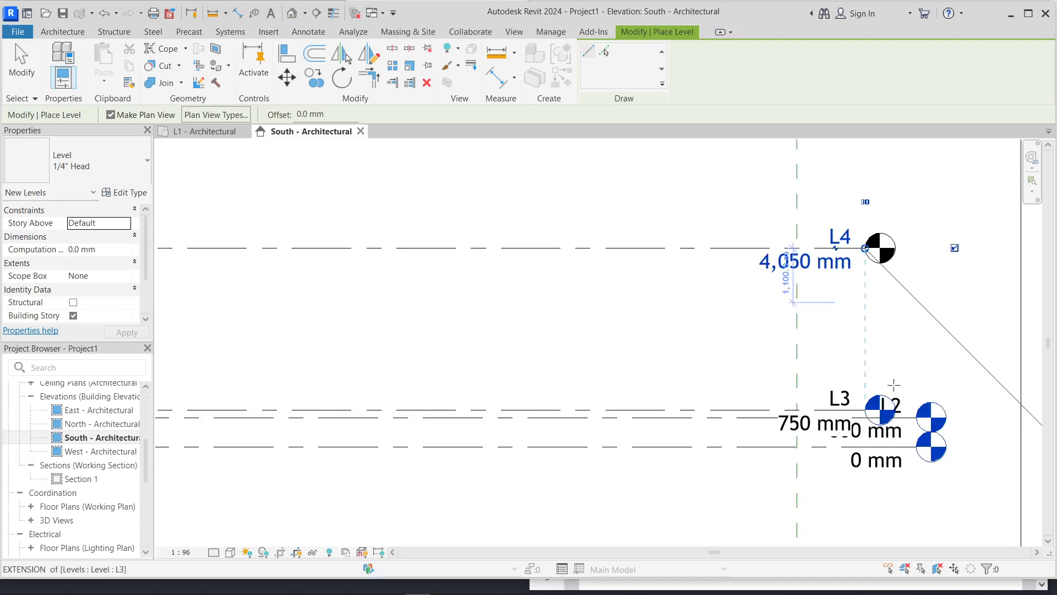
scroll(893, 383, up, 3)
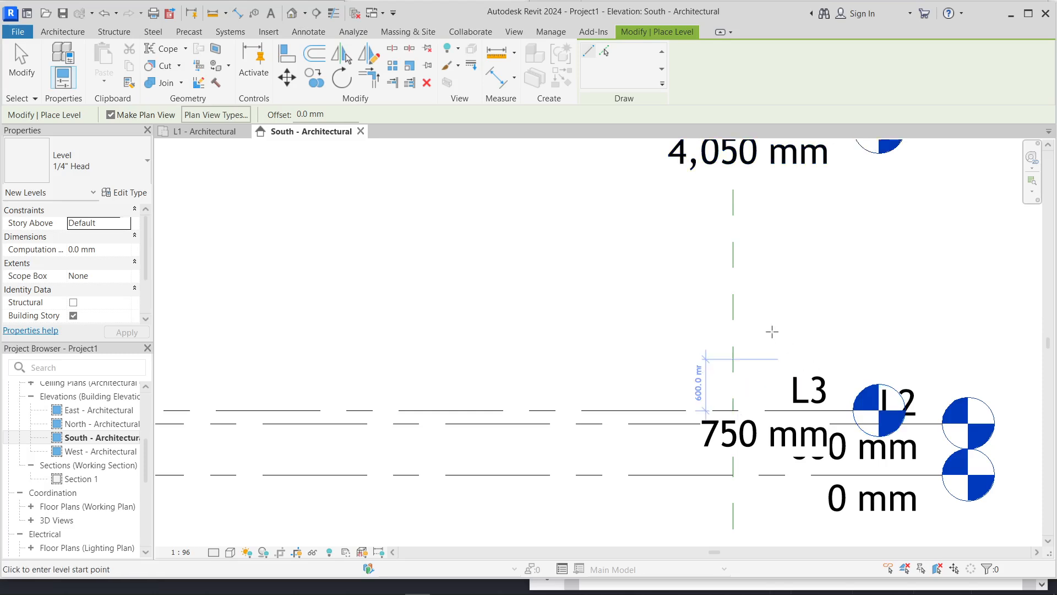
scroll(772, 331, down, 3)
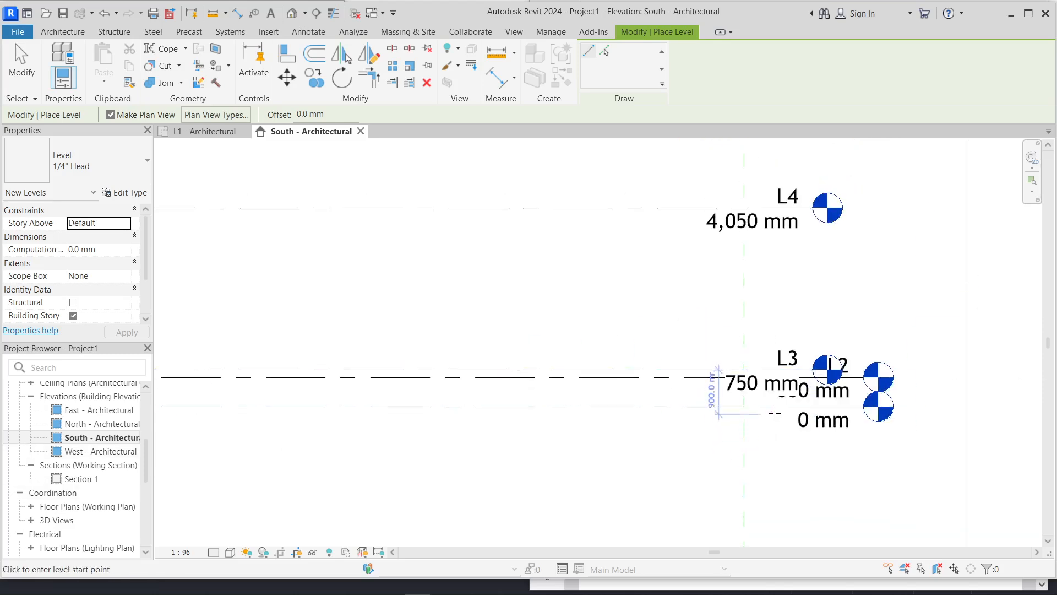
scroll(774, 413, up, 2)
key(Escape)
key(Escape)
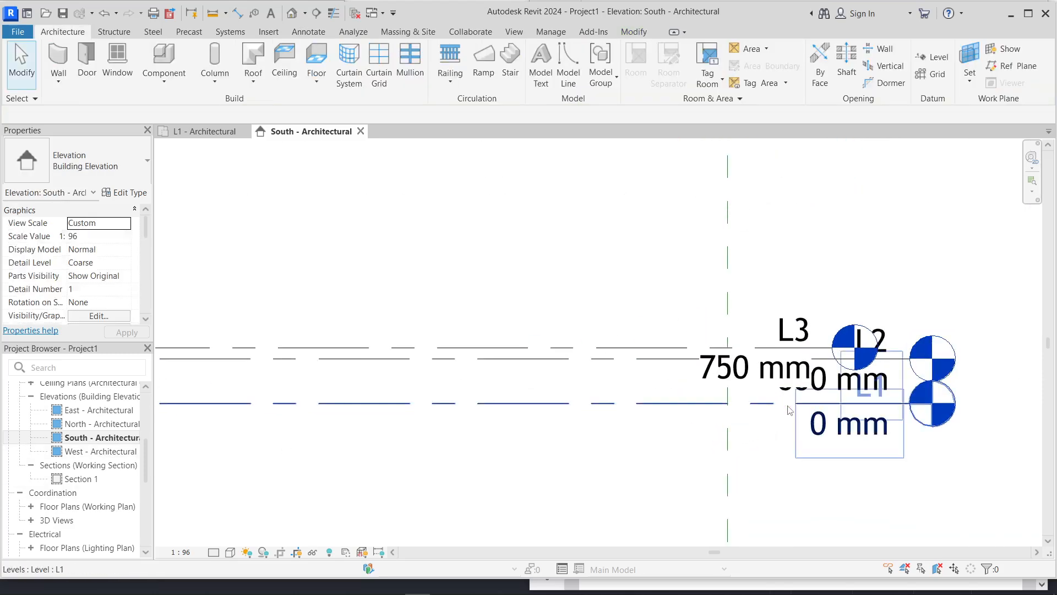
Step: Add an elbow to the head of level L1 so its label is offset from the labels above
scroll(855, 357, down, 2)
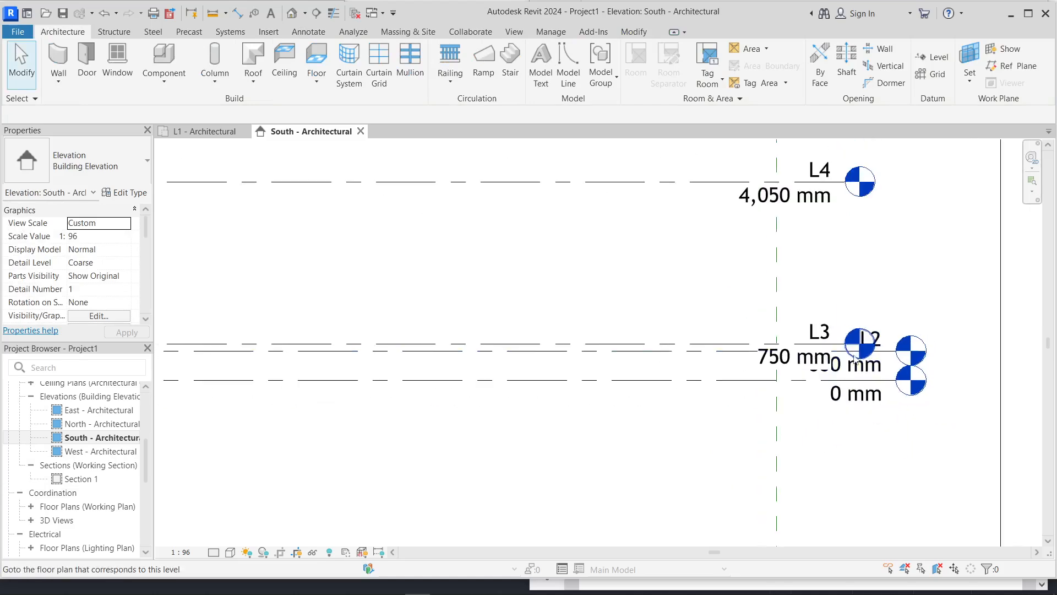
scroll(806, 483, down, 1)
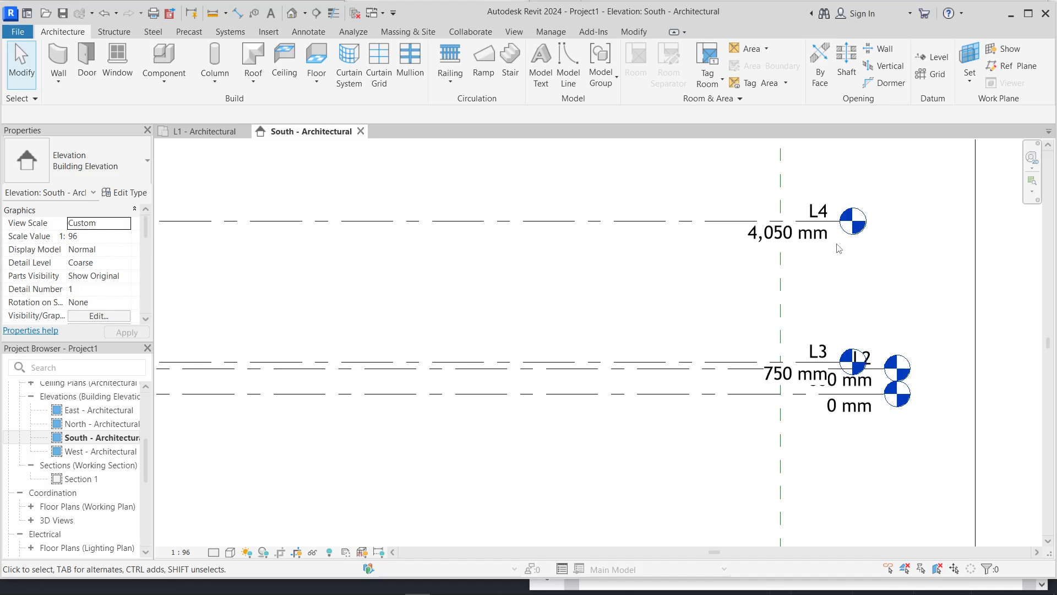
click(775, 401)
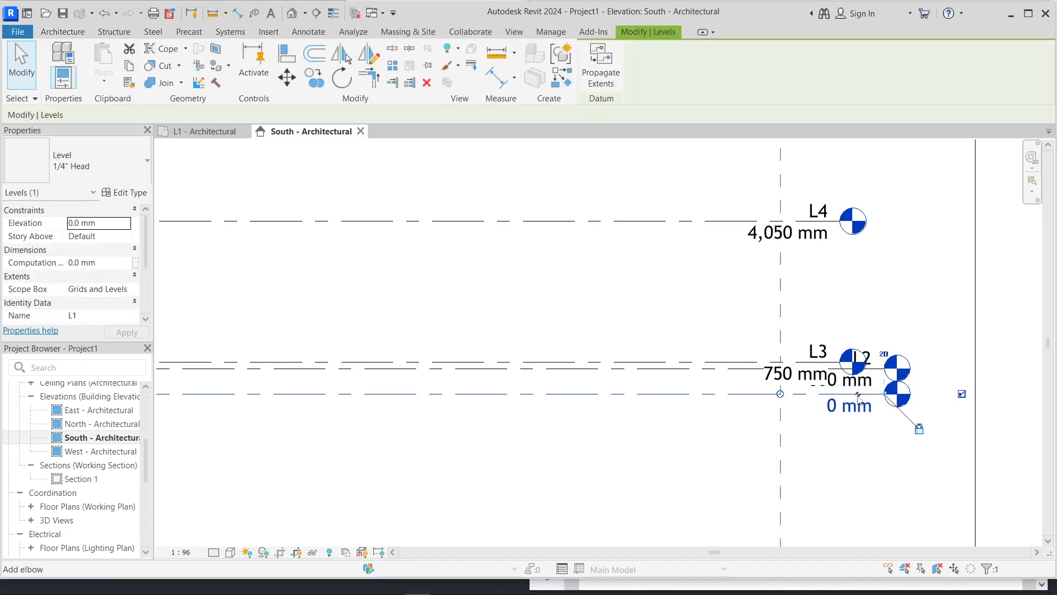
click(859, 399)
scroll(793, 391, down, 2)
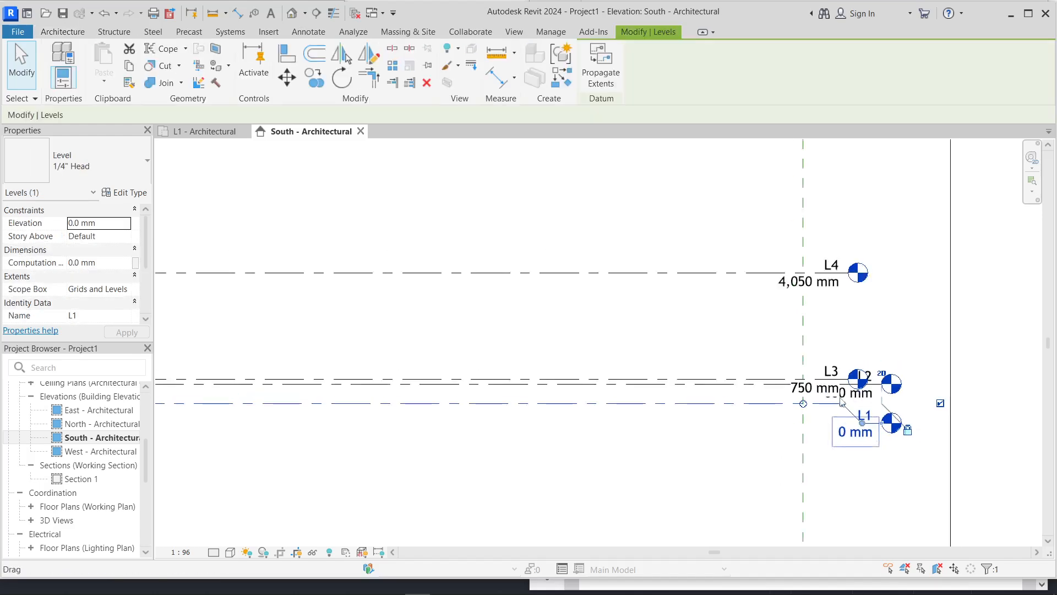
Step: Add an elbow to level L3 and move its head upward, clear of the L2 label
click(793, 391)
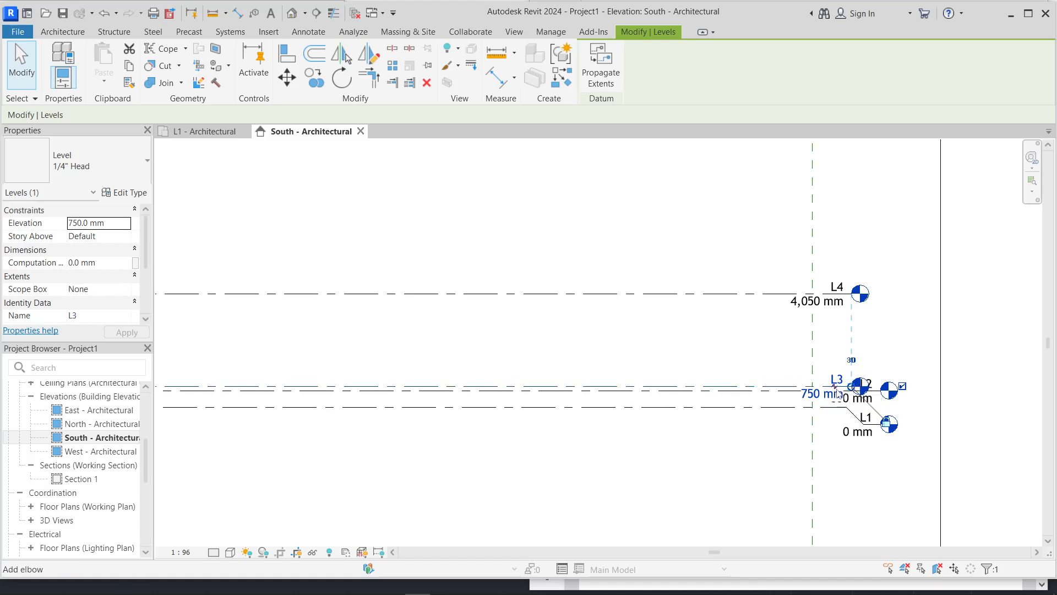
scroll(836, 392, up, 2)
drag(834, 387, 850, 333)
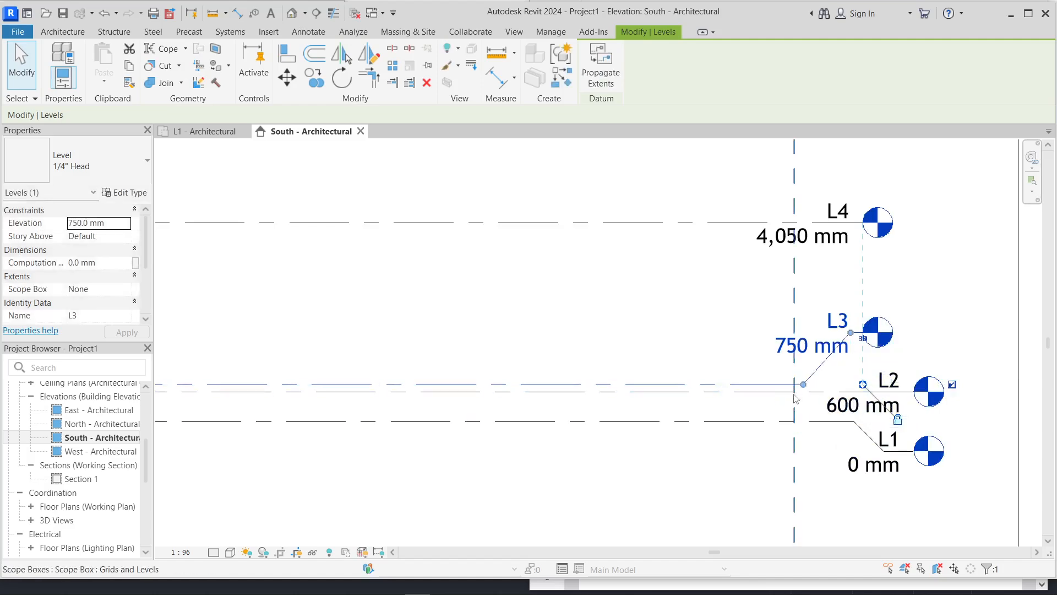
Step: Rename the L1, L2 and L3 architectural floor plans and their levels as GROUND LEVEL, PLINTH and DPC SLAB
scroll(875, 440, down, 4)
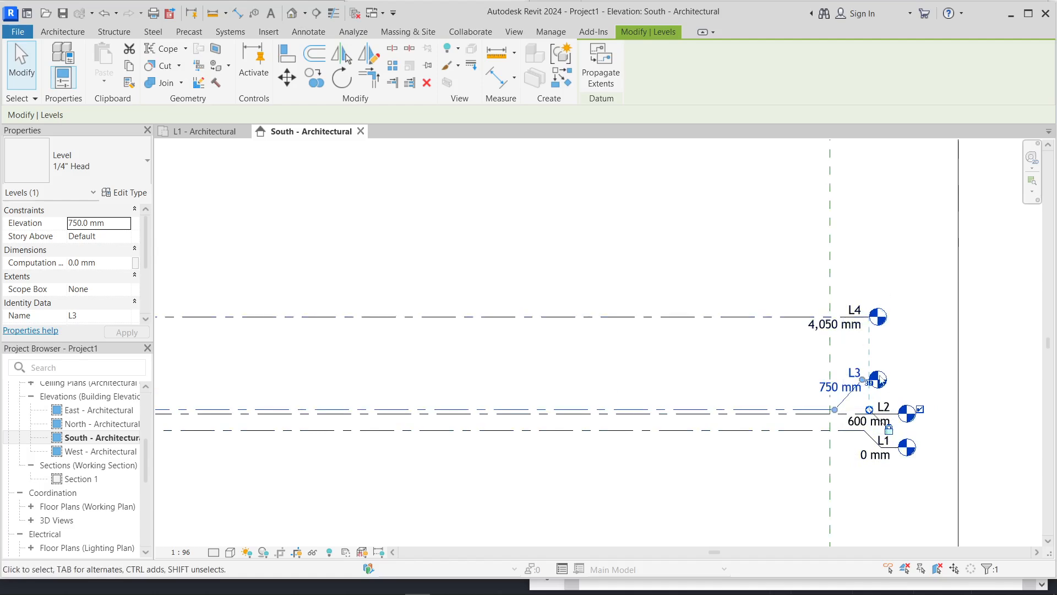
scroll(889, 413, down, 2)
scroll(883, 443, up, 4)
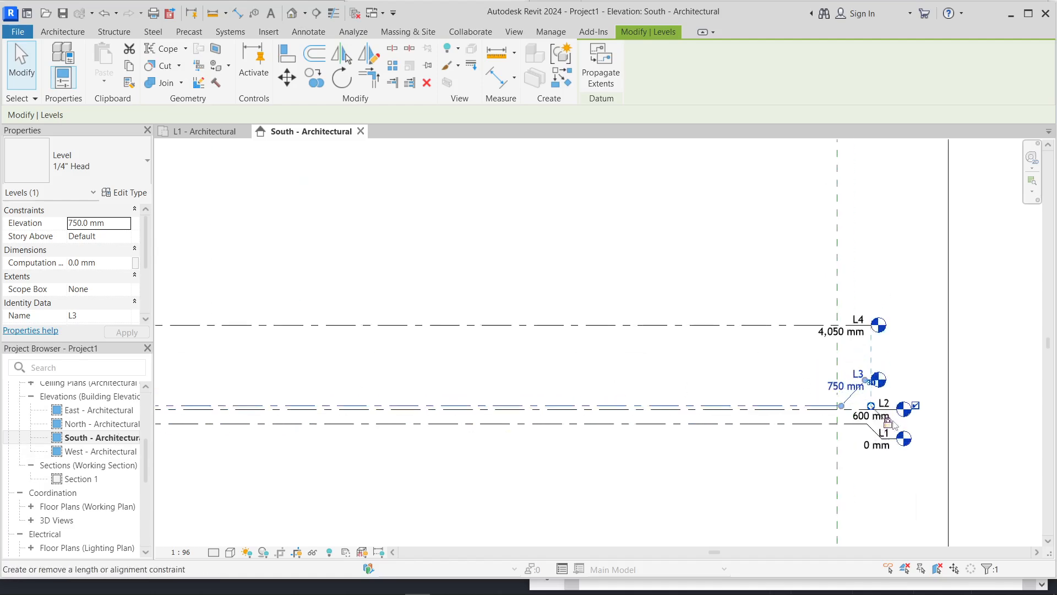
scroll(890, 444, down, 4)
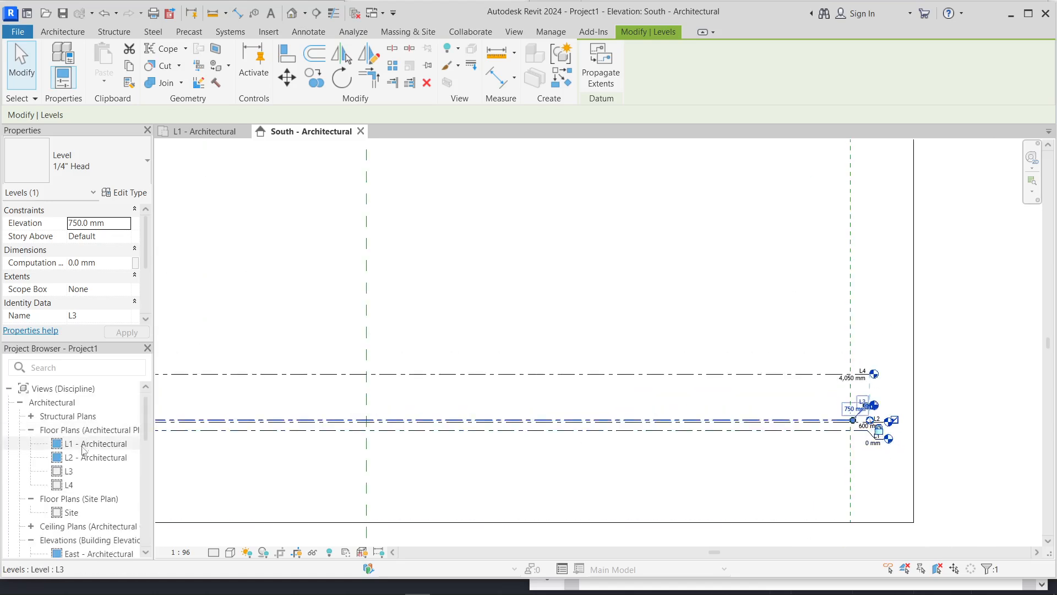
click(76, 445)
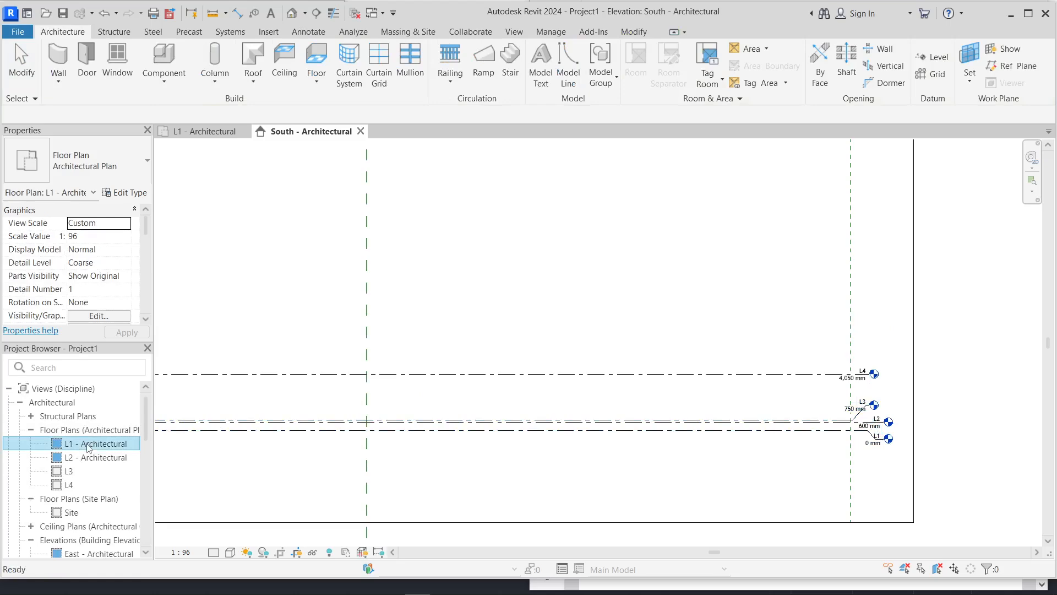
right_click(78, 444)
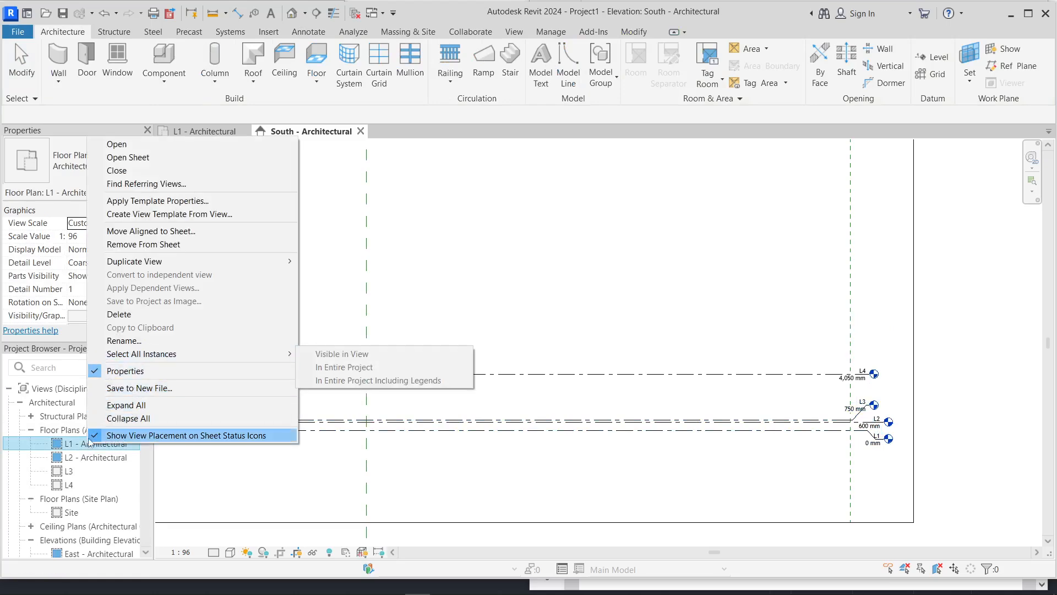
click(126, 341)
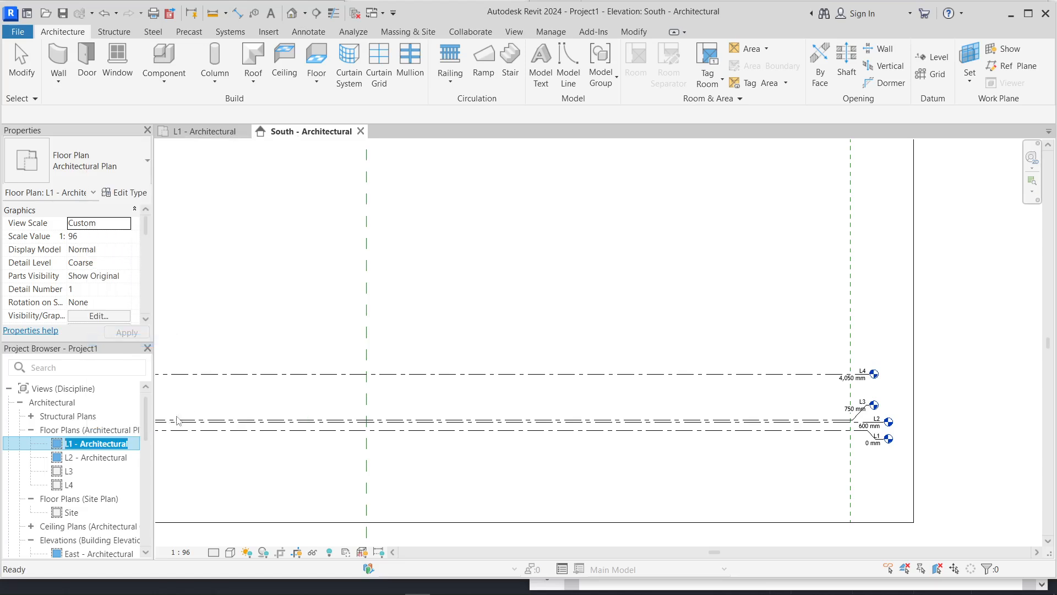
text(G)
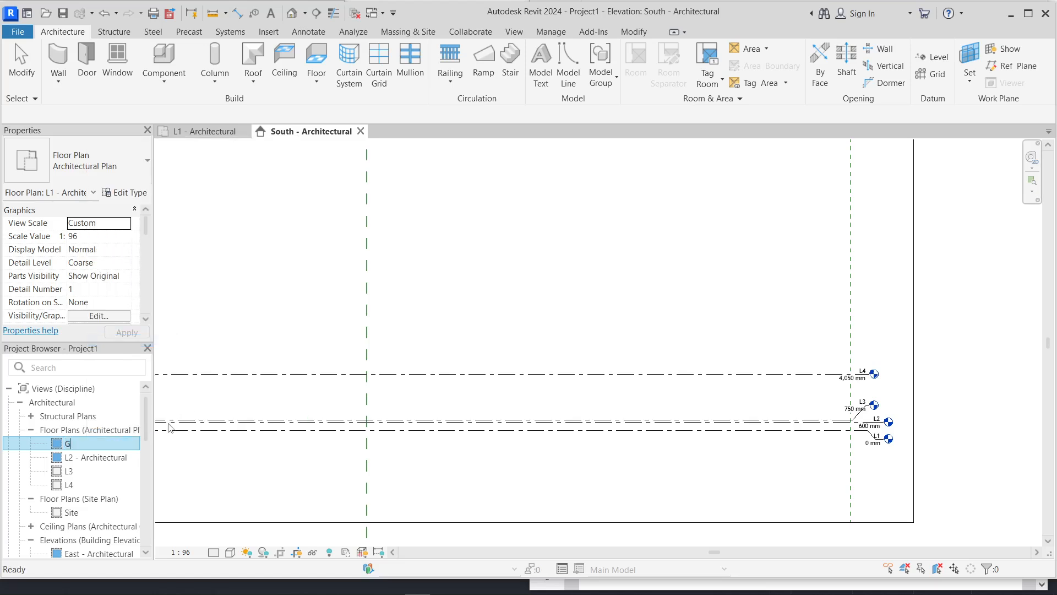
text(ROOUN)
key(BackSpace)
text(SLAB)
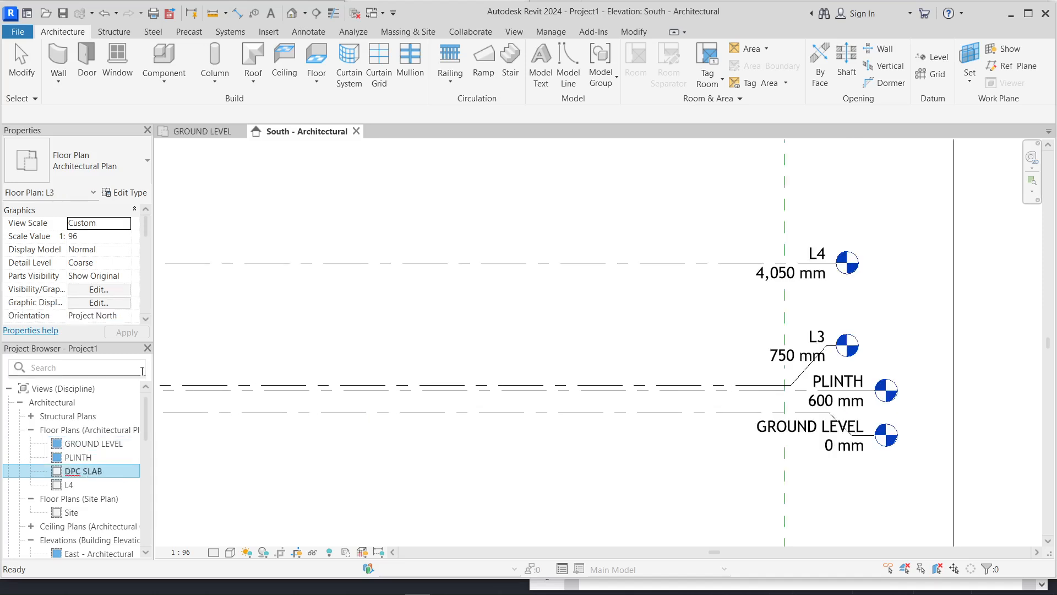
click(242, 496)
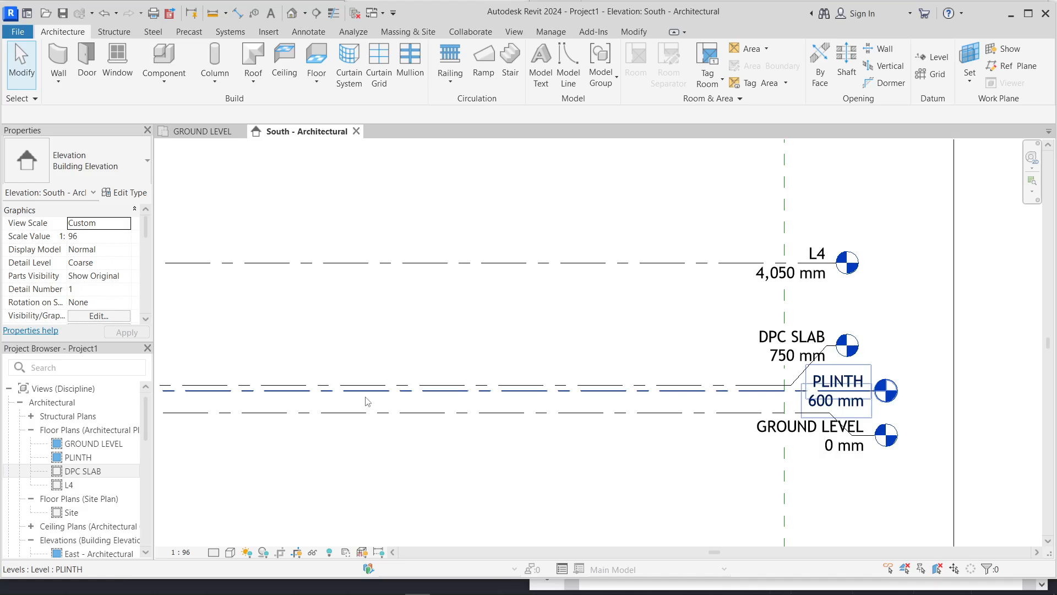
Step: Start renaming the L4 floor plan
click(74, 488)
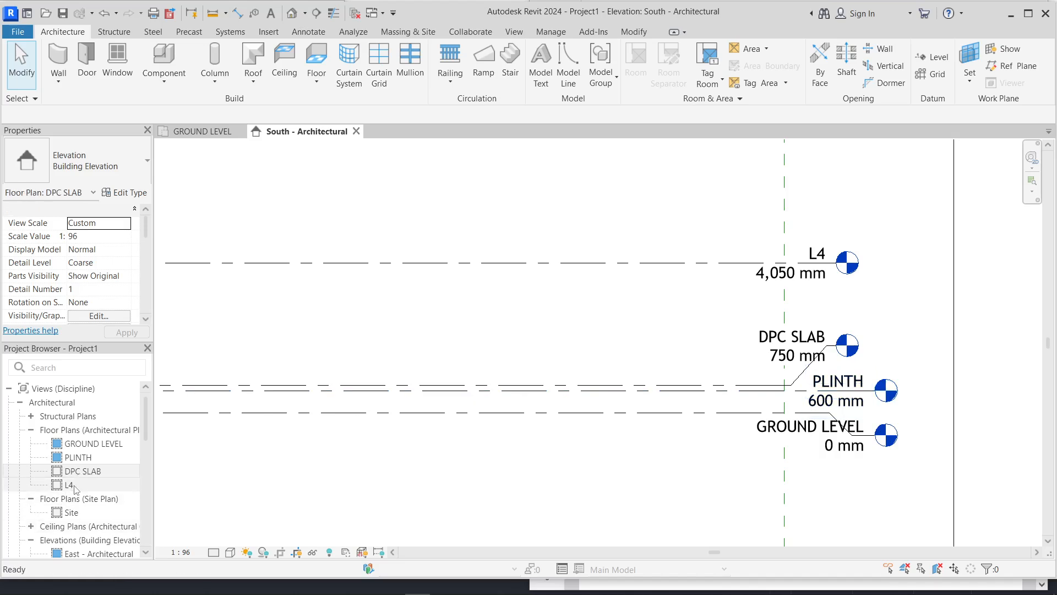
right_click(72, 486)
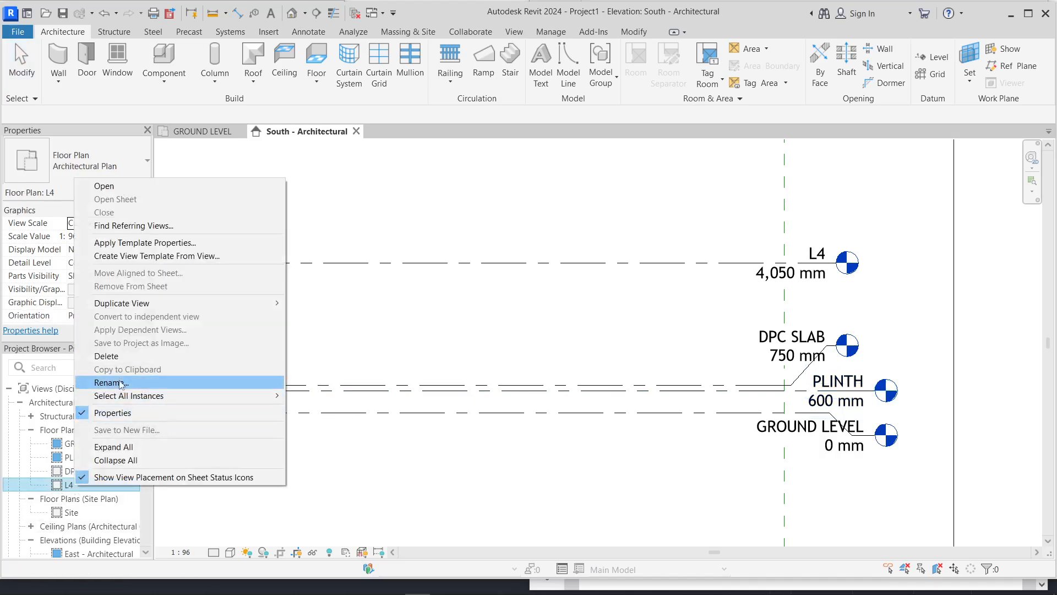